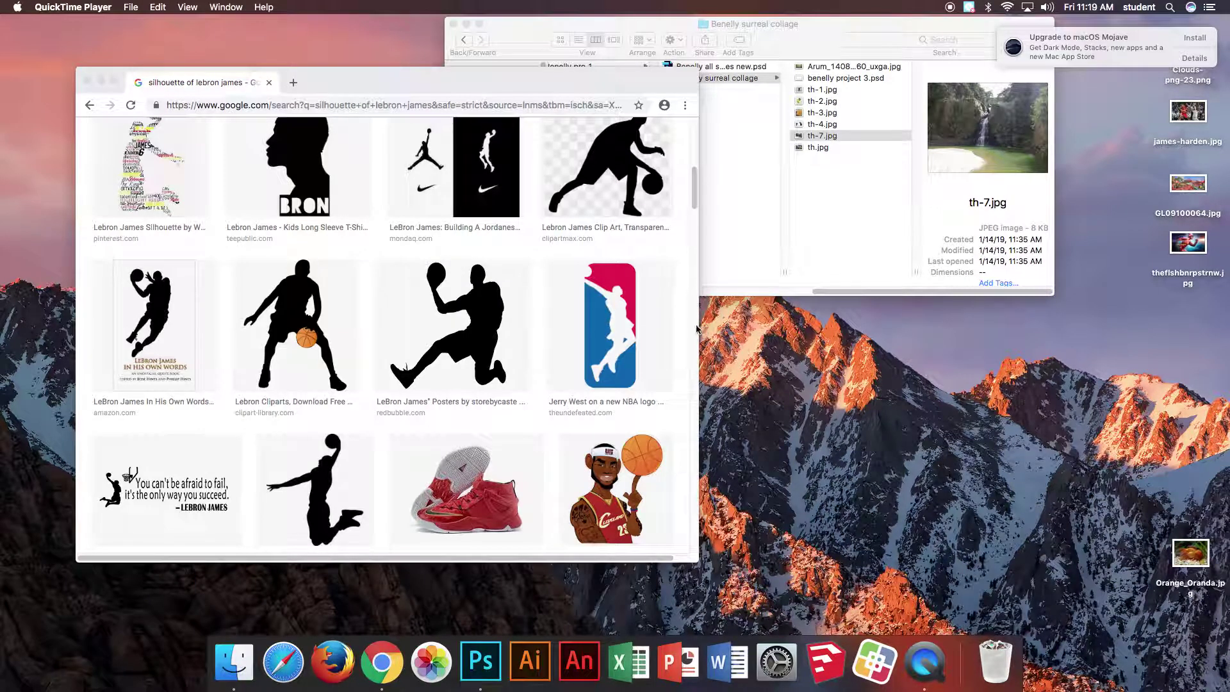
# Step: Open the enlarged preview of the Pinterest 'LeBron James Silhouette' dribbling image
pyautogui.scroll(5, 598, 216)
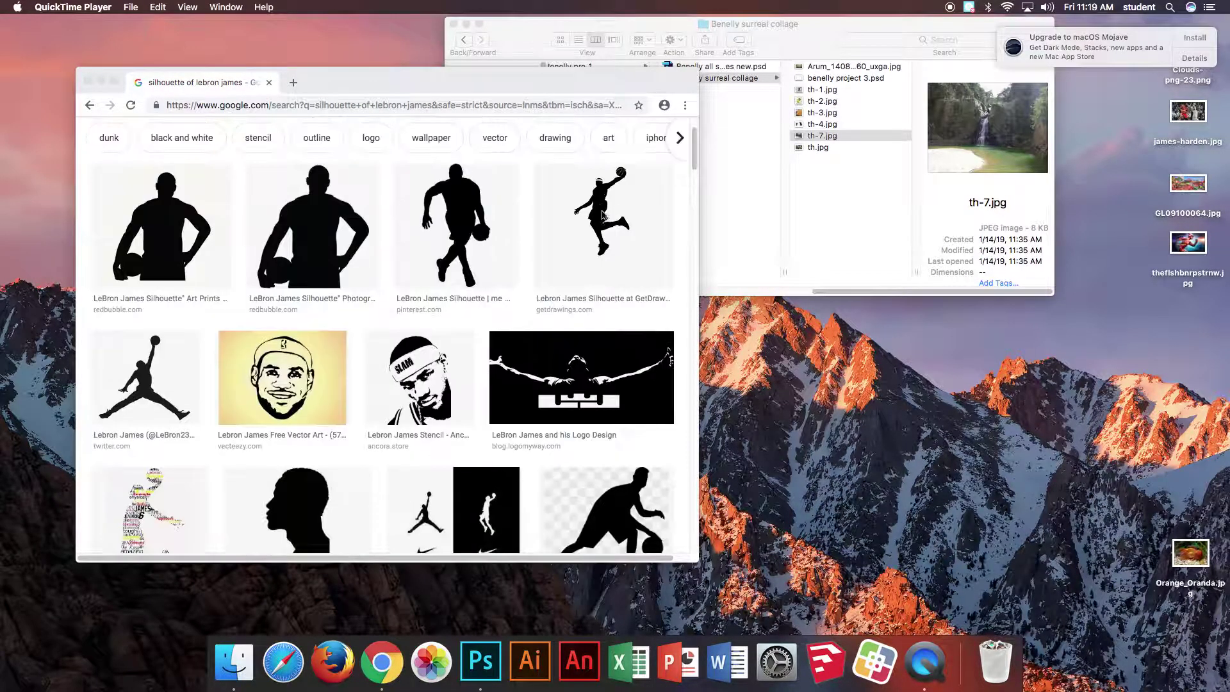
pyautogui.click(459, 225)
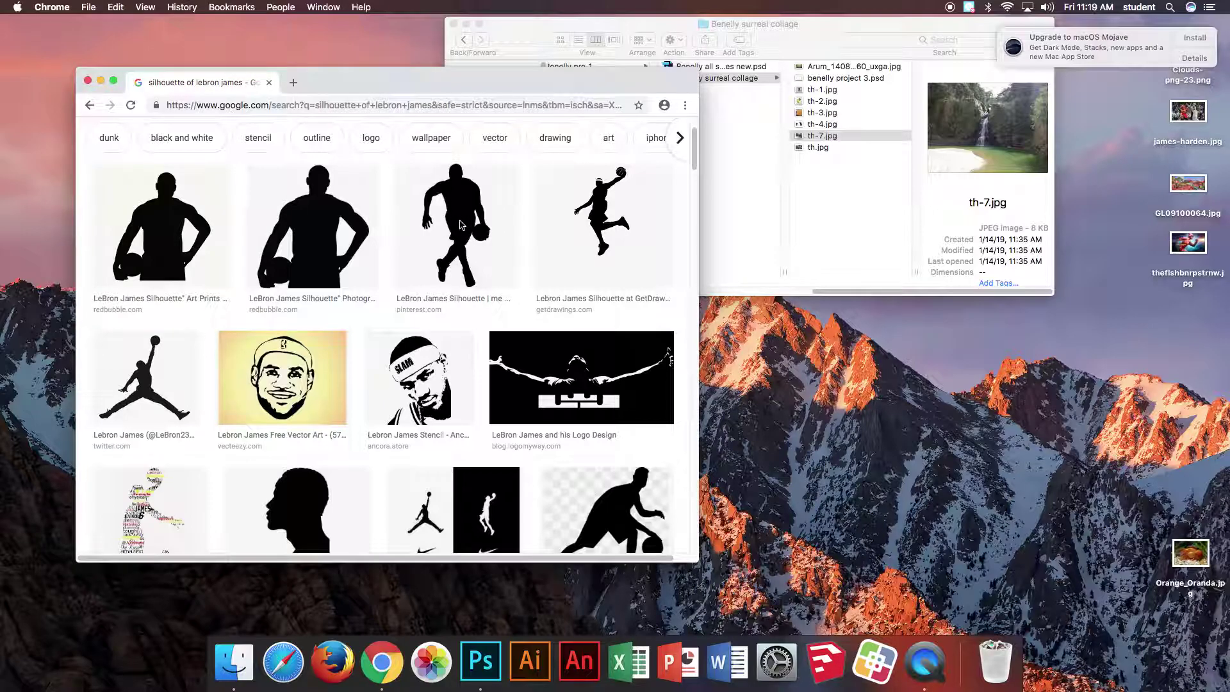
pyautogui.click(460, 225)
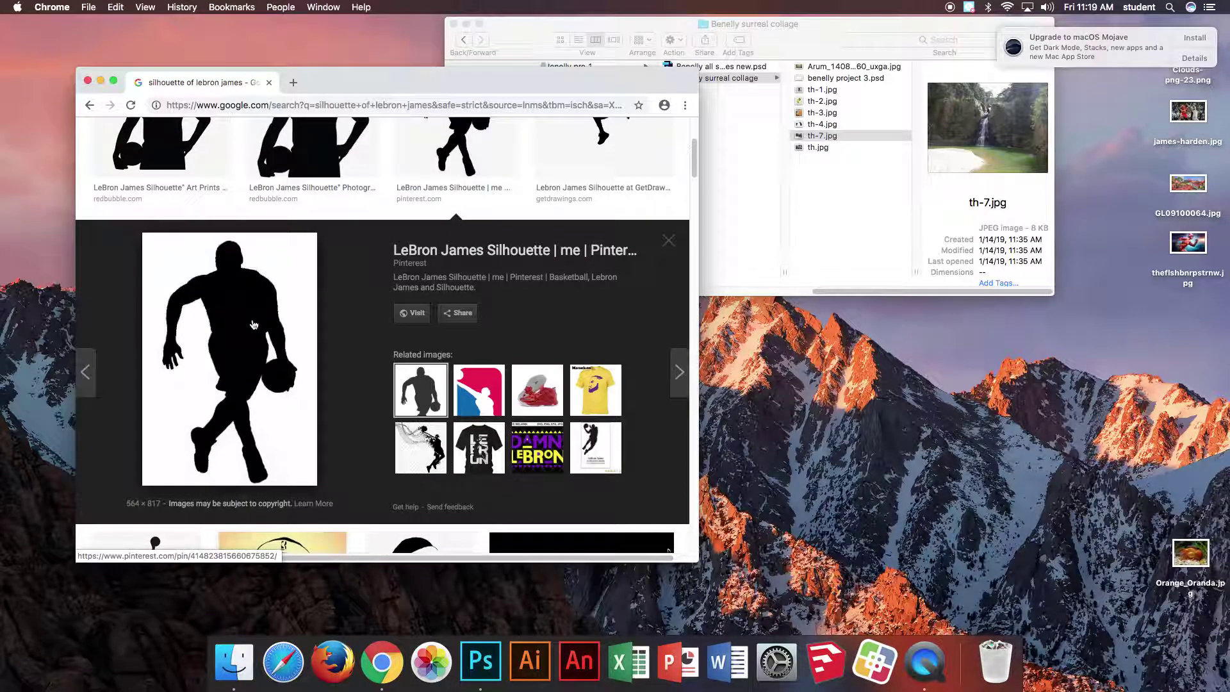
# Step: Create a new blank Letter document, 8.5 × 11 in at 300 ppi, white background
pyautogui.click(480, 662)
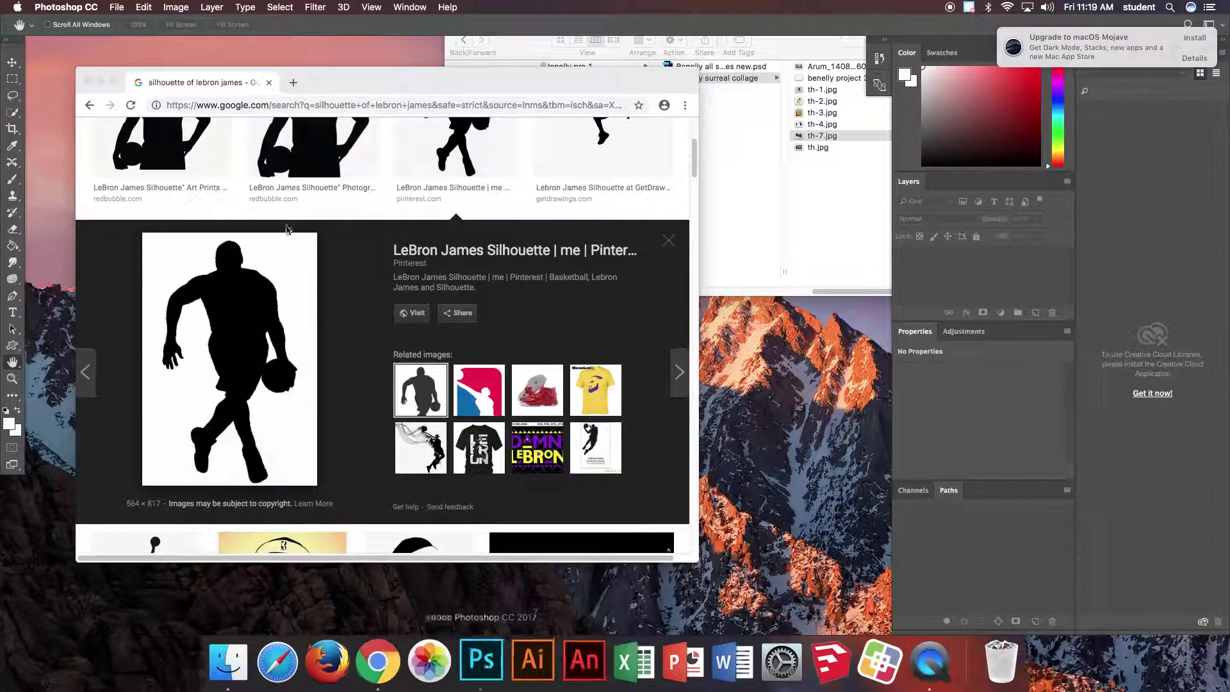
pyautogui.click(116, 7)
pyautogui.press('Escape')
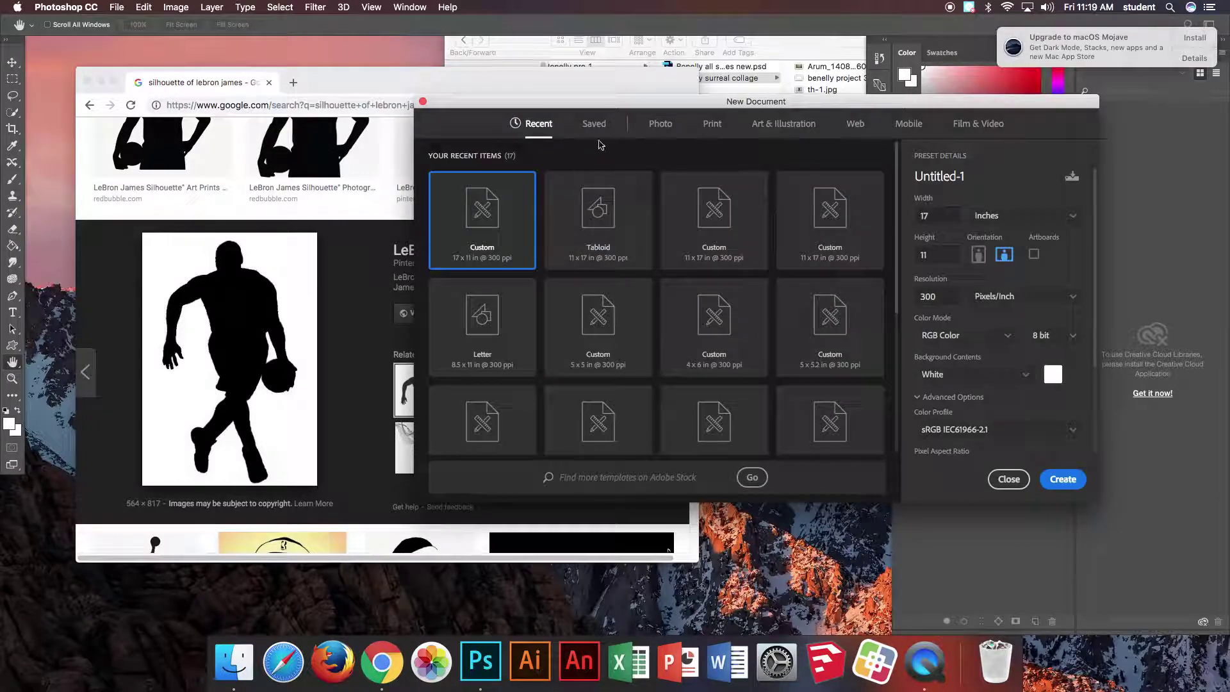
pyautogui.click(715, 124)
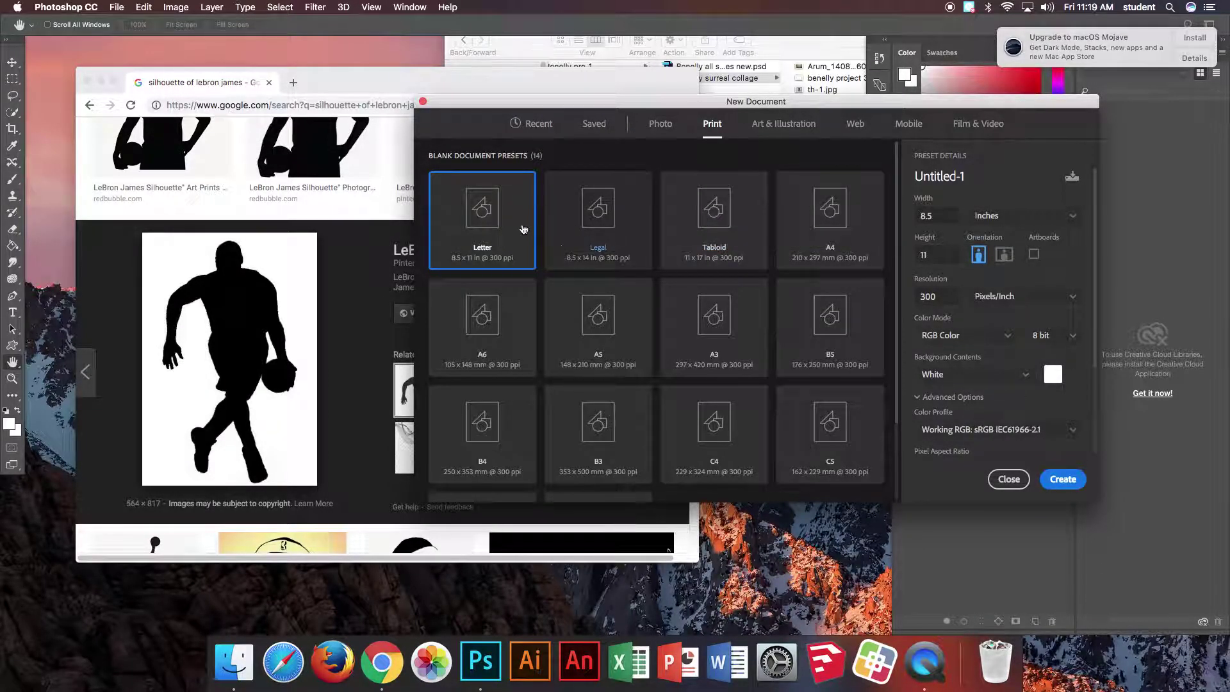
pyautogui.doubleClick(940, 294)
pyautogui.click(1063, 479)
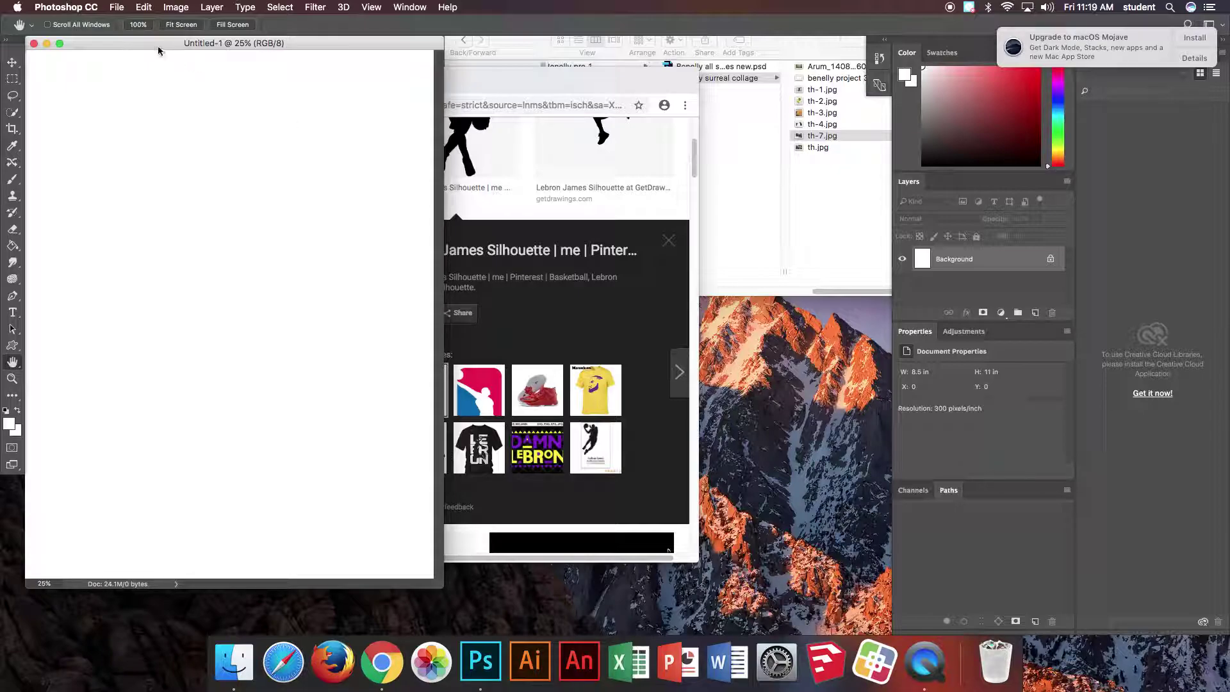
# Step: Drag the dribbling silhouette image from Chrome into the new Untitled-1 document
pyautogui.moveTo(156, 46); pyautogui.dragTo(536, 82)
pyautogui.click(359, 83)
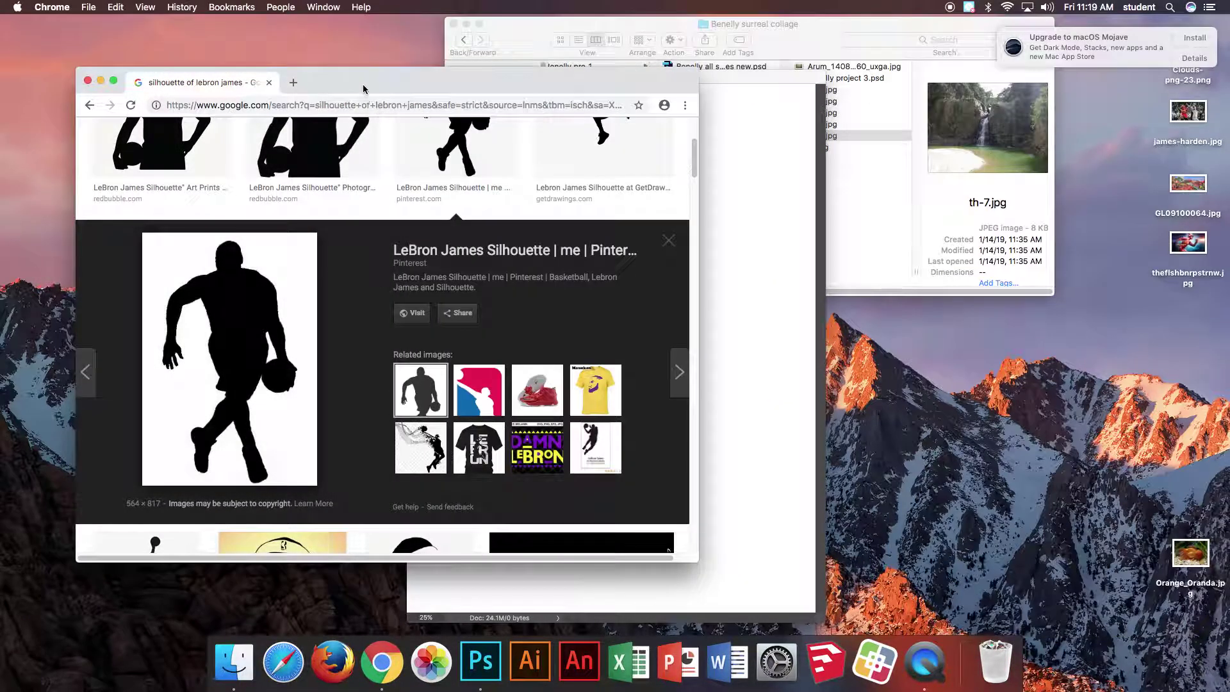
pyautogui.moveTo(250, 308); pyautogui.dragTo(775, 361)
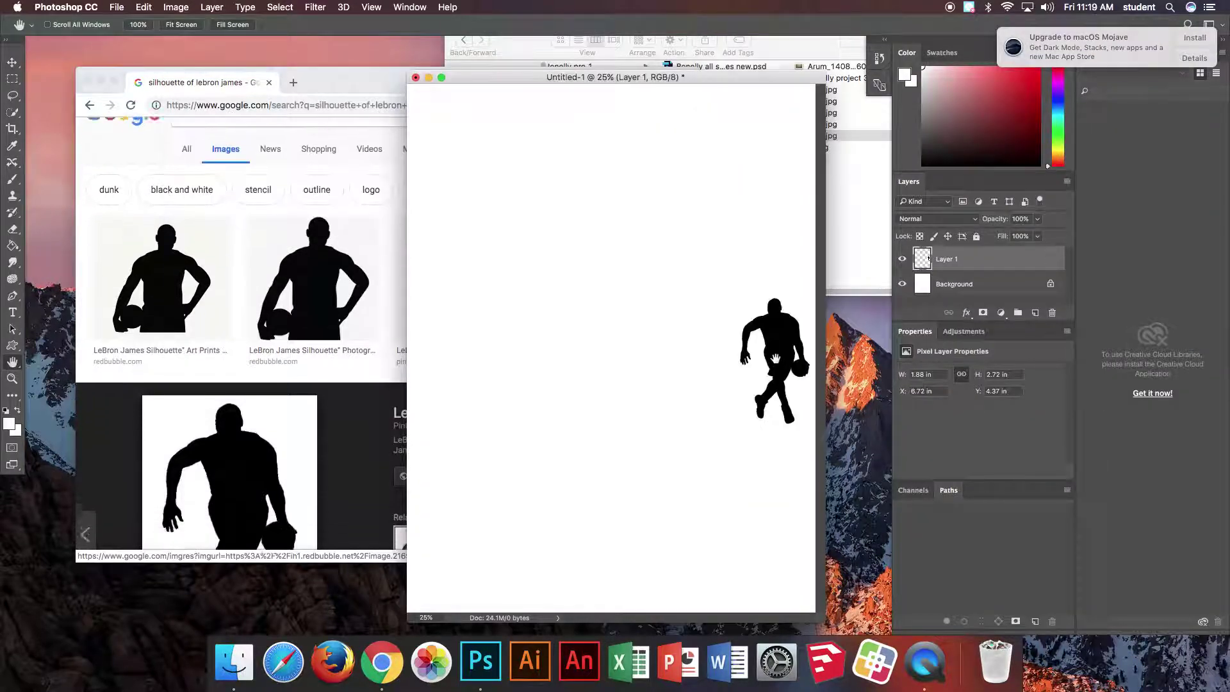
# Step: Free Transform the silhouette up to about 7.3 × 10.58 in and centre it on the page
pyautogui.click(144, 7)
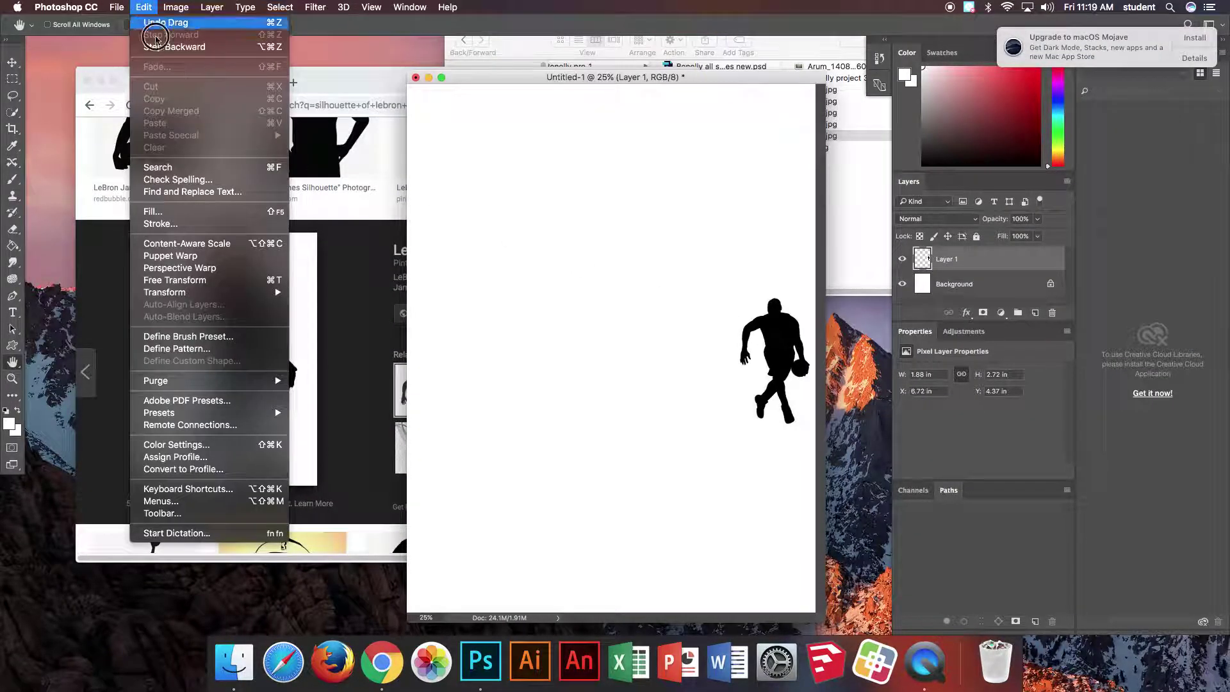
pyautogui.click(230, 279)
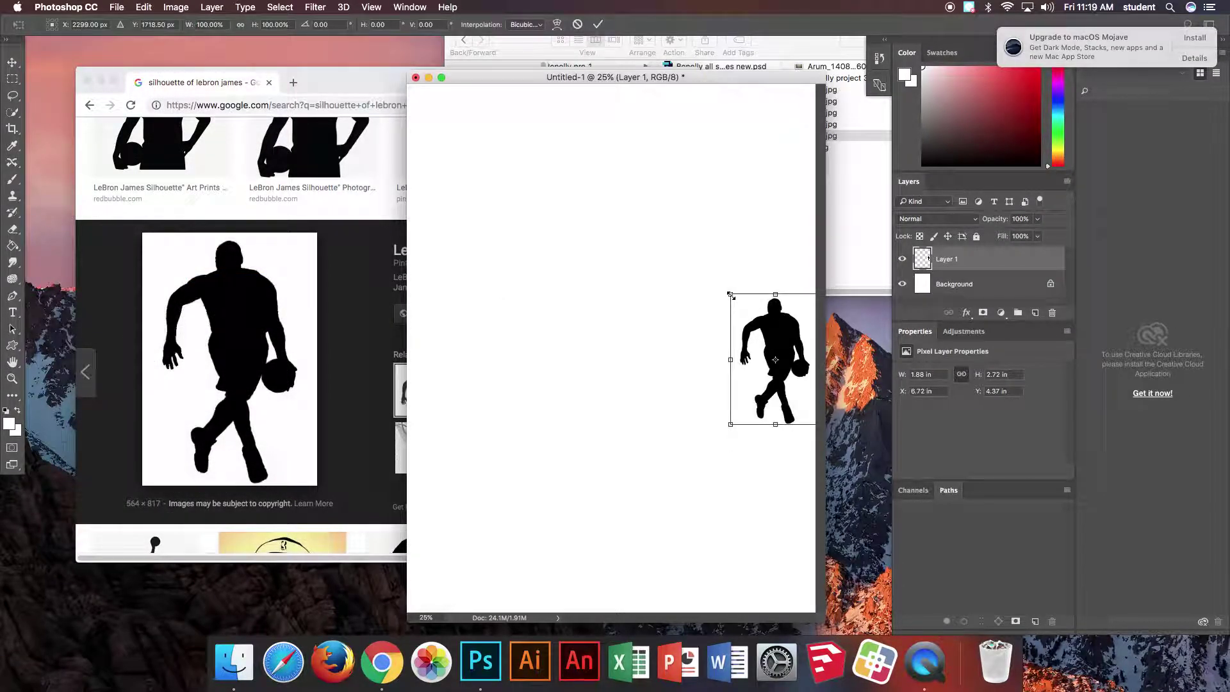
pyautogui.moveTo(730, 295); pyautogui.dragTo(461, 151)
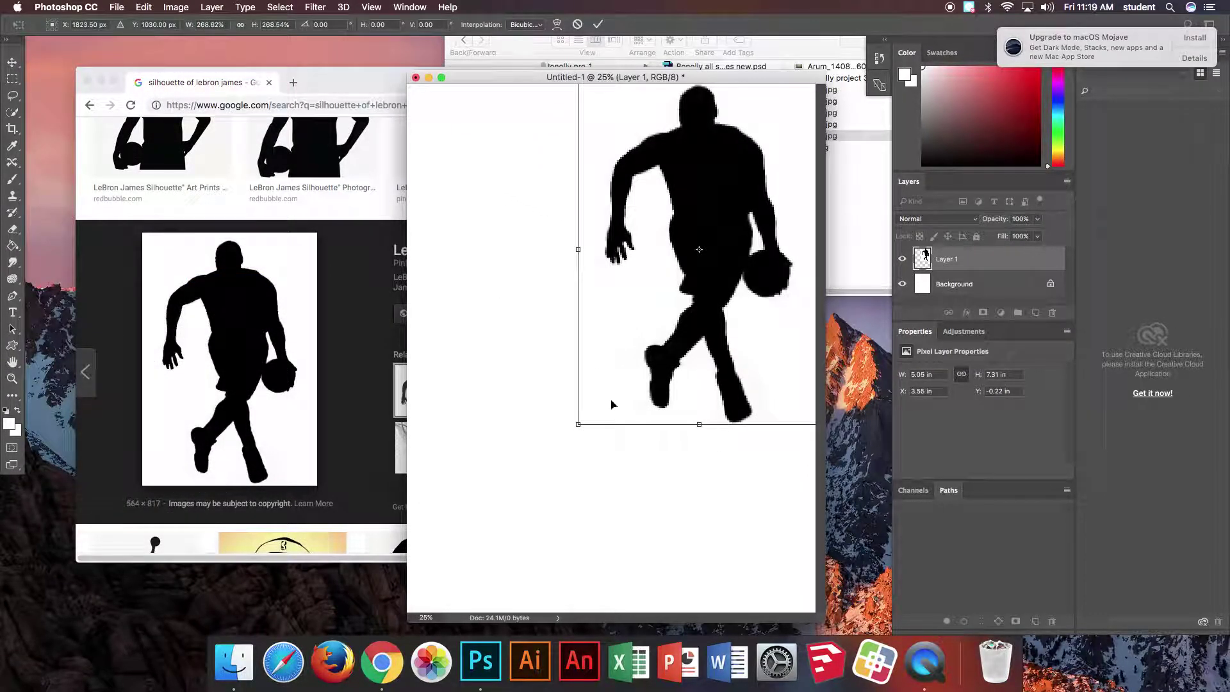
pyautogui.moveTo(577, 422); pyautogui.dragTo(454, 569)
pyautogui.moveTo(729, 360); pyautogui.dragTo(702, 382)
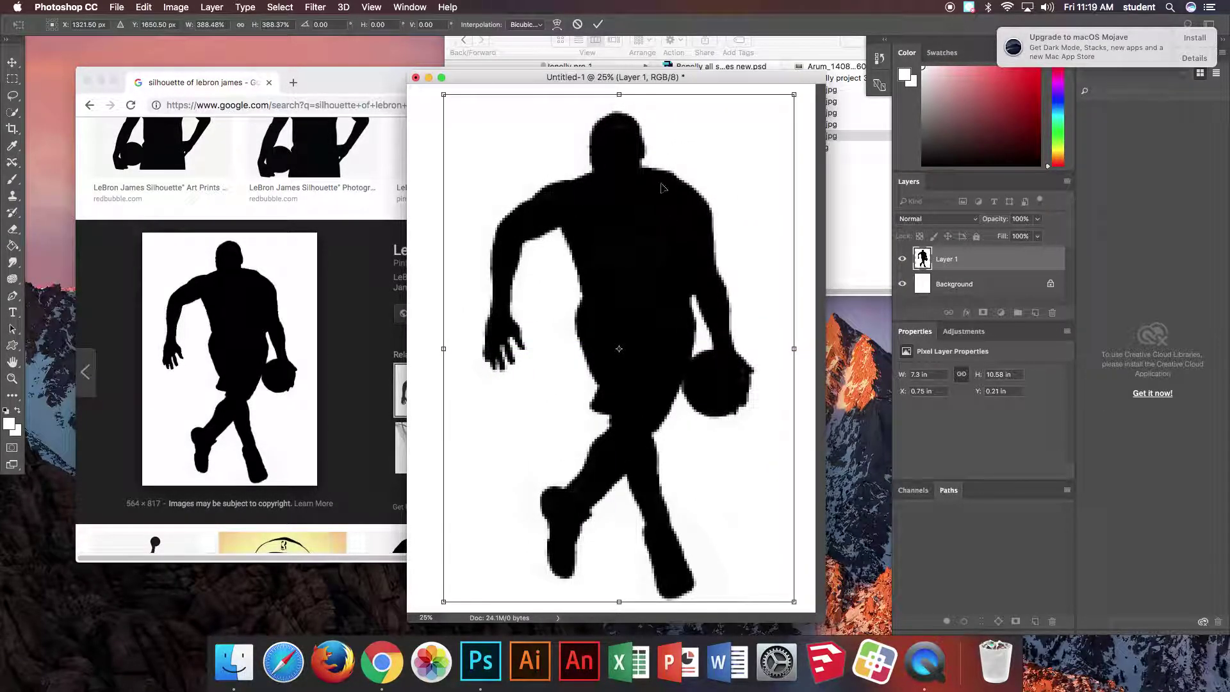
# Step: Apply the enlargement, hide the white Background layer and select Layer 1
pyautogui.click(599, 25)
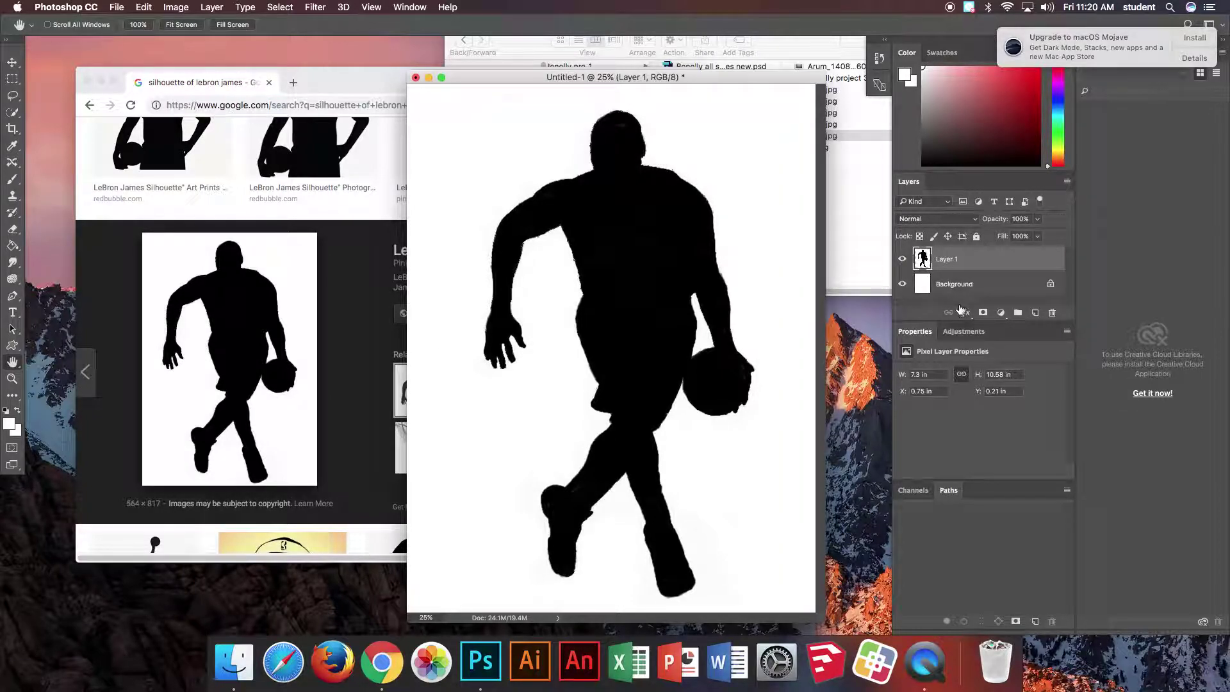
pyautogui.moveTo(928, 320); pyautogui.dragTo(928, 378)
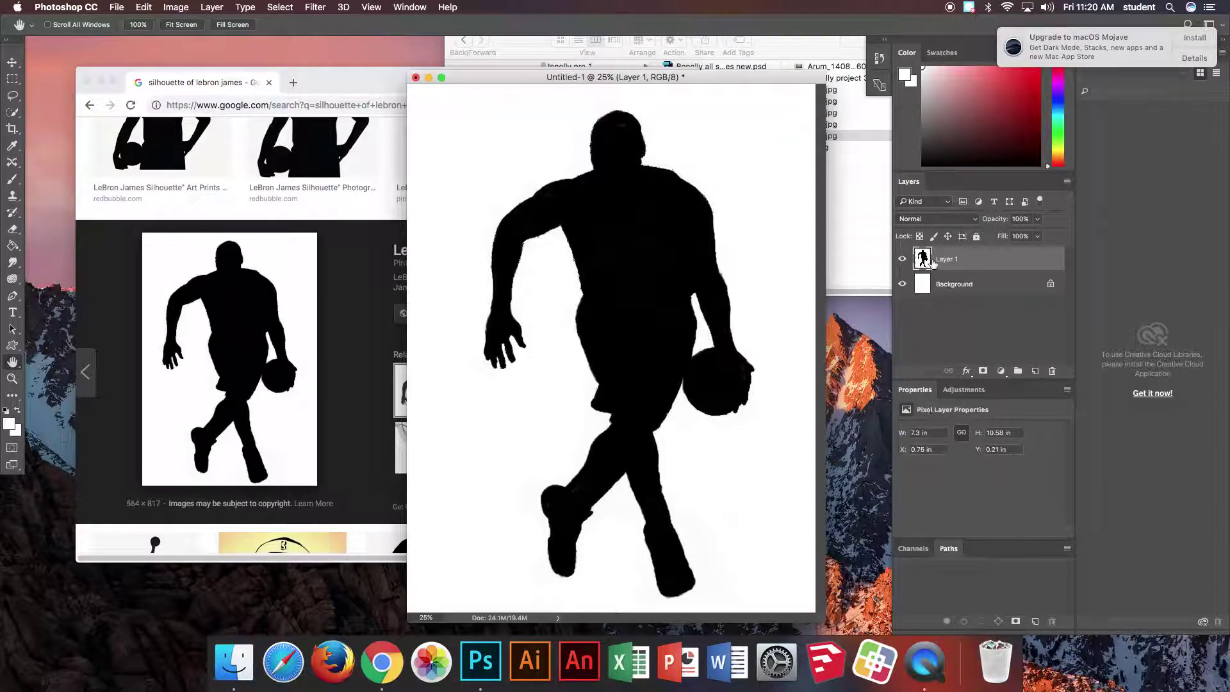
pyautogui.click(949, 286)
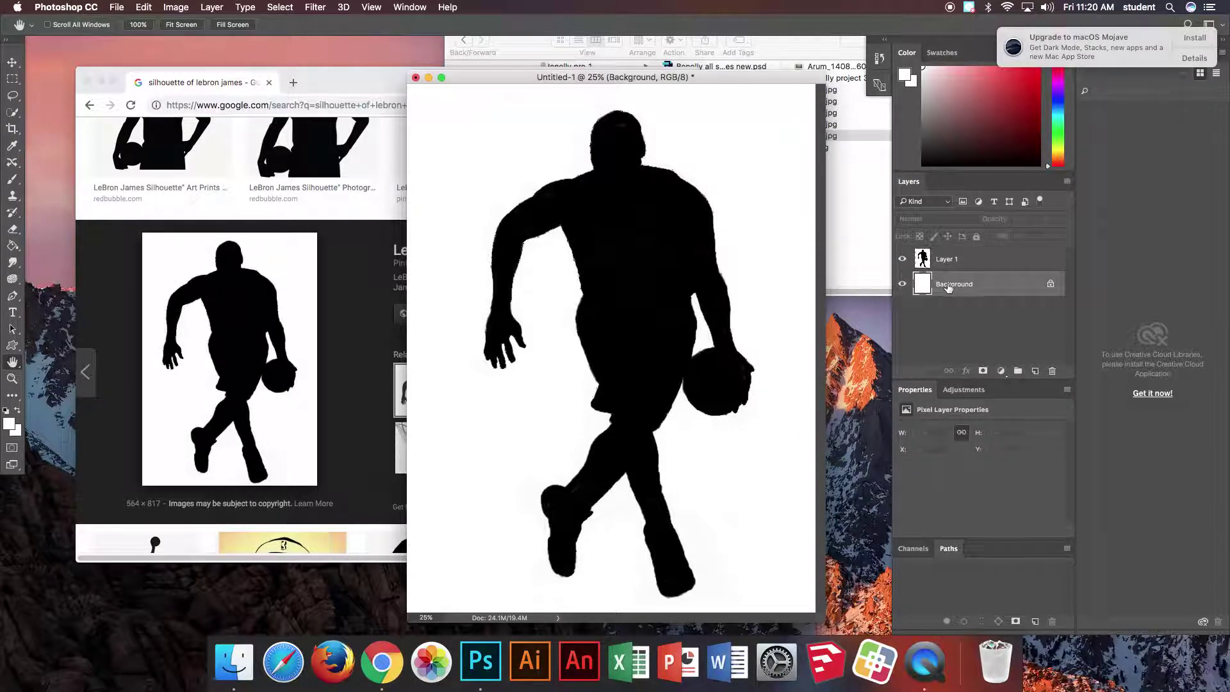
pyautogui.click(902, 285)
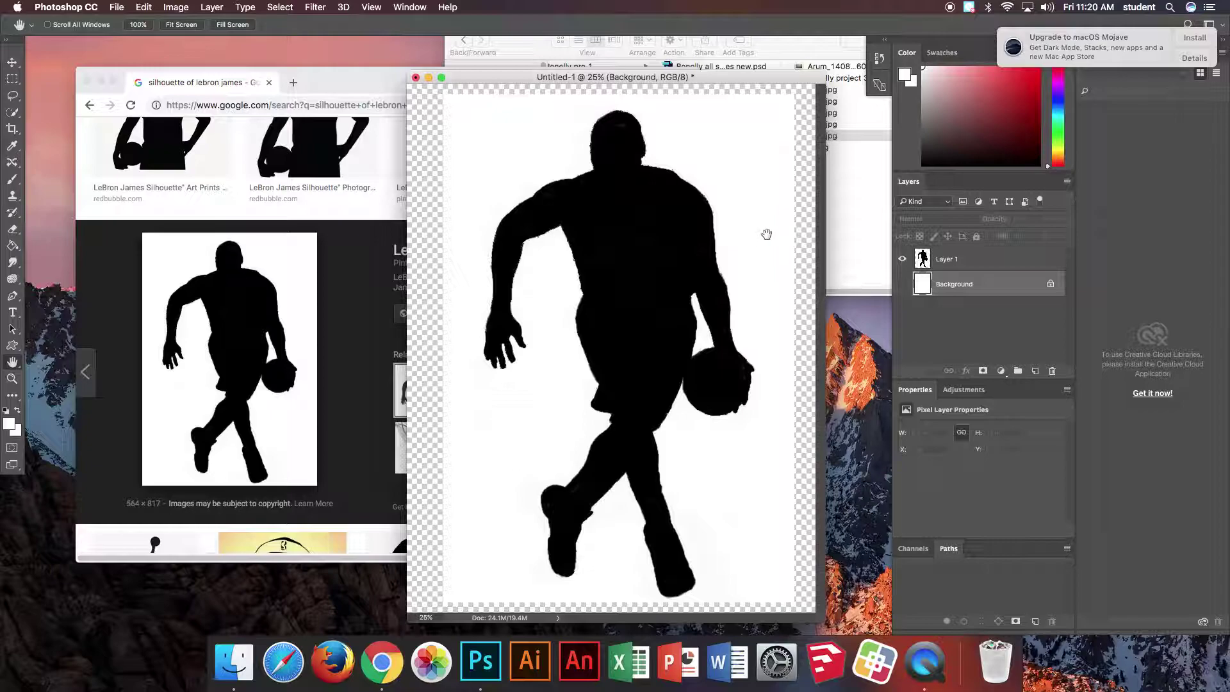
pyautogui.click(964, 260)
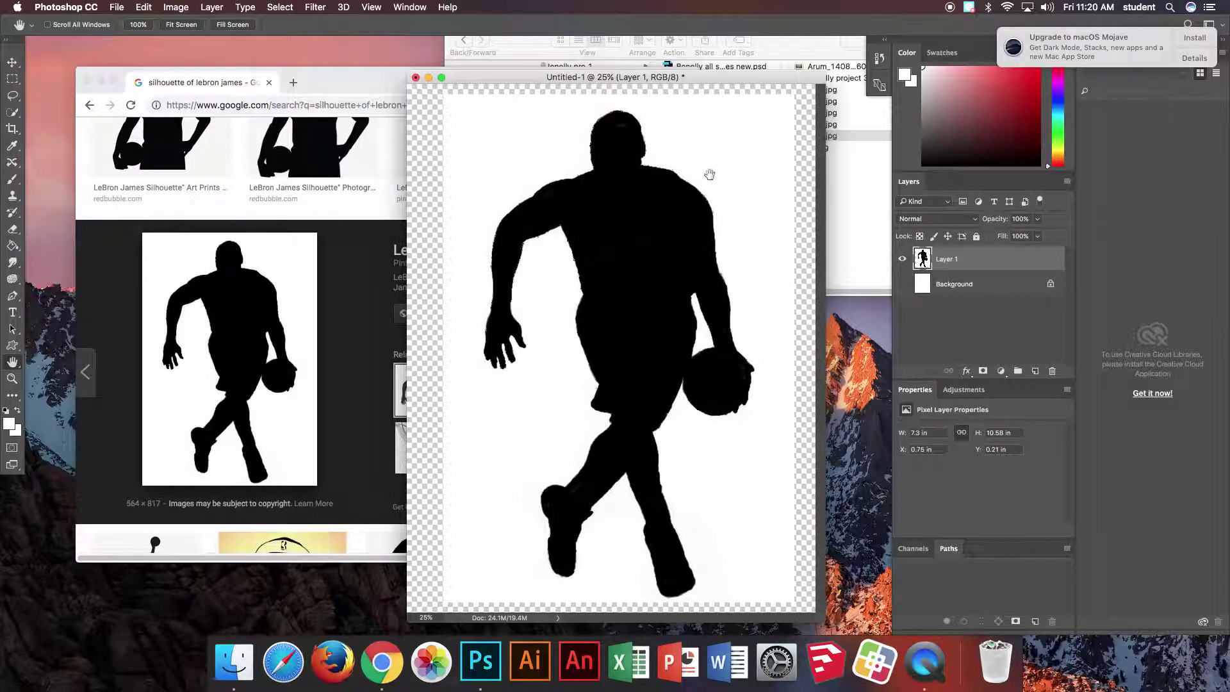
# Step: Delete the white surround with the Magic Wand, then deselect
pyautogui.click(12, 112)
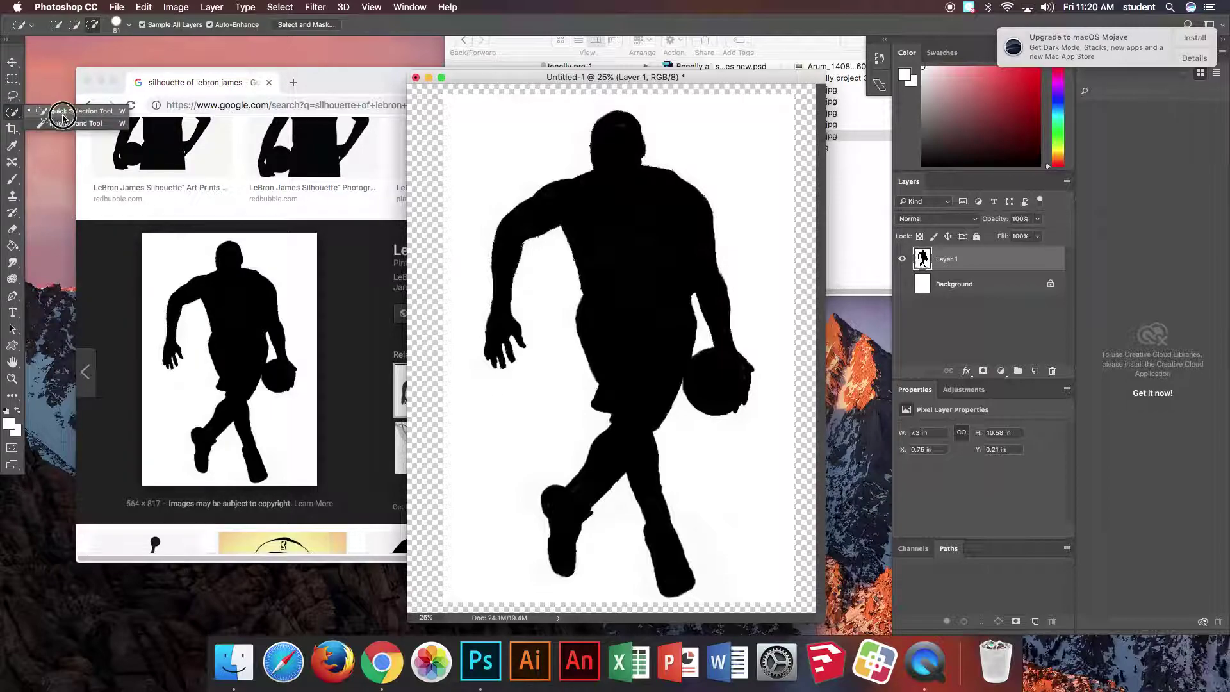
pyautogui.click(64, 128)
pyautogui.click(501, 146)
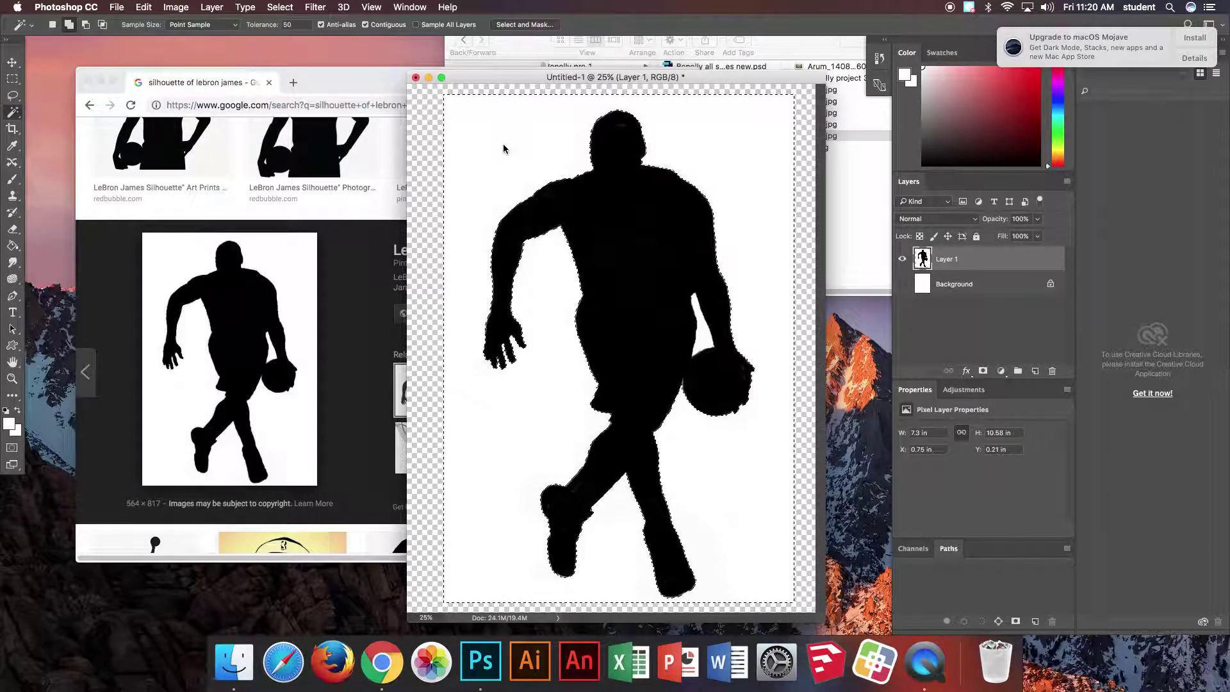
pyautogui.press('Delete')
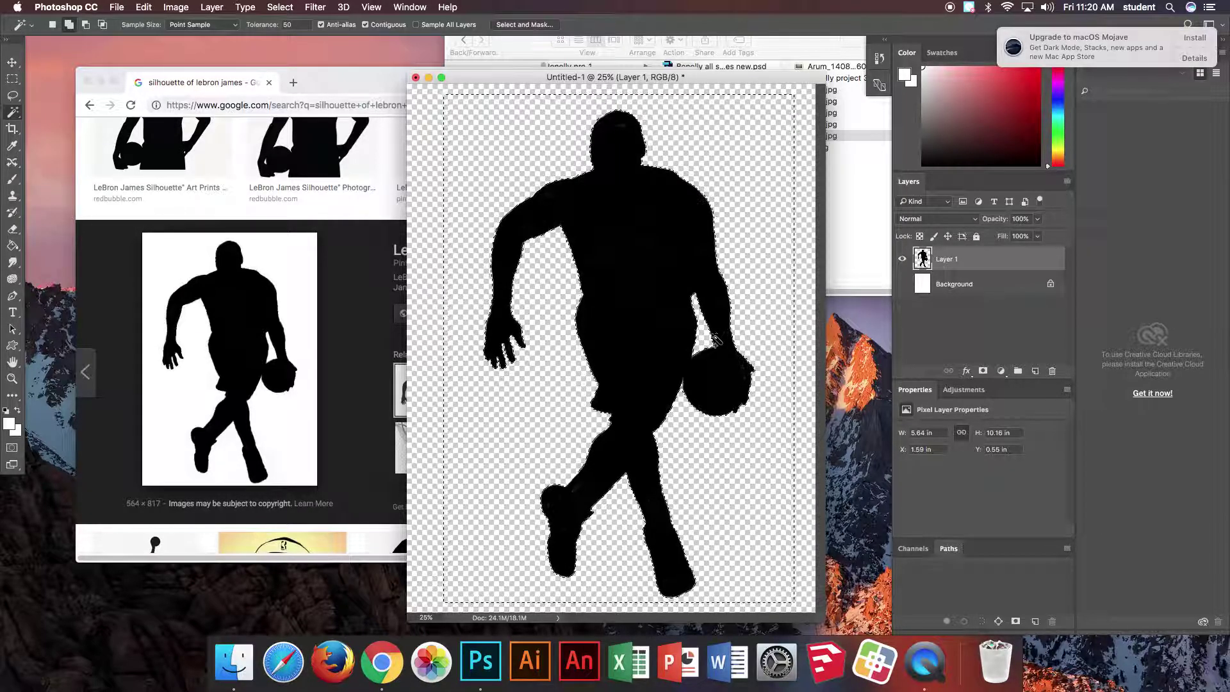
pyautogui.click(279, 7)
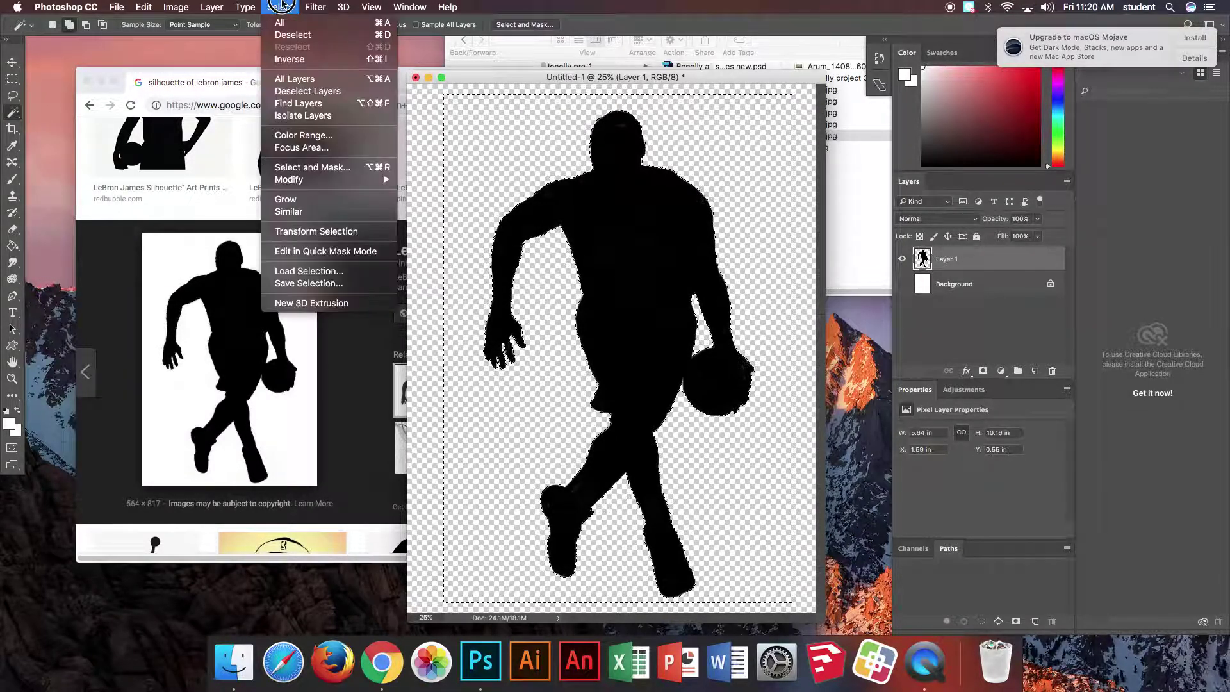
pyautogui.click(288, 35)
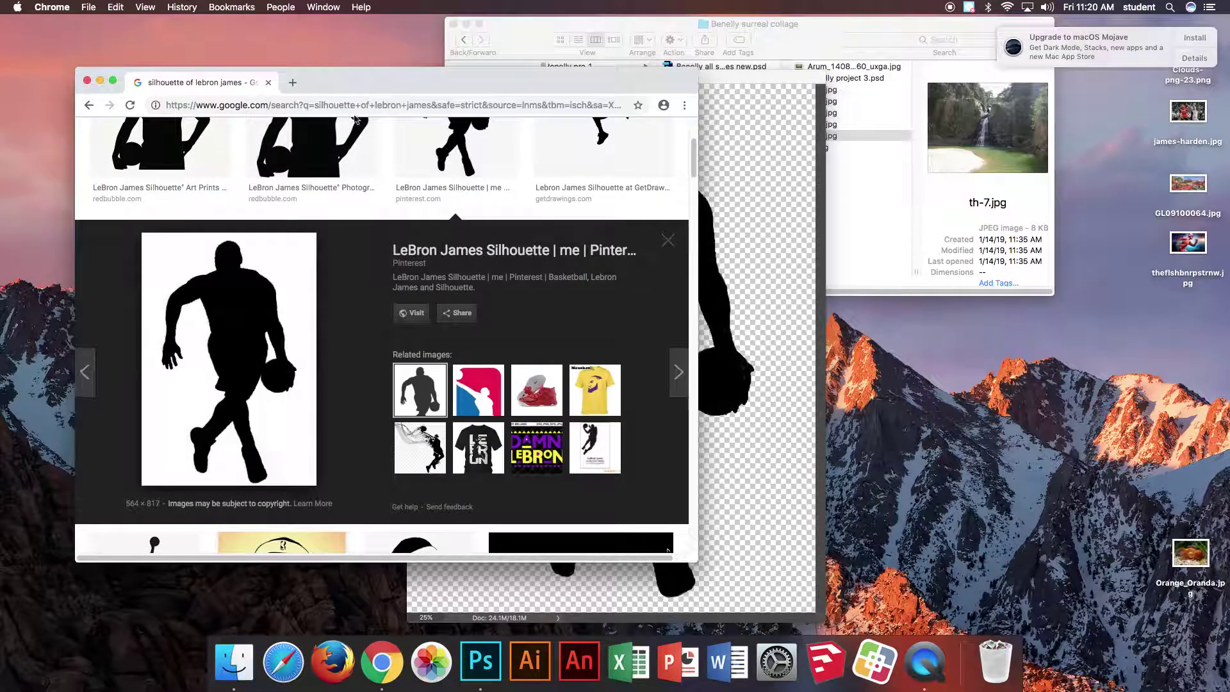
# Step: Search Google Images for 'words in face'
pyautogui.click(349, 104)
pyautogui.scroll(3, 384, 230)
pyautogui.click(282, 144)
pyautogui.press('super+a')
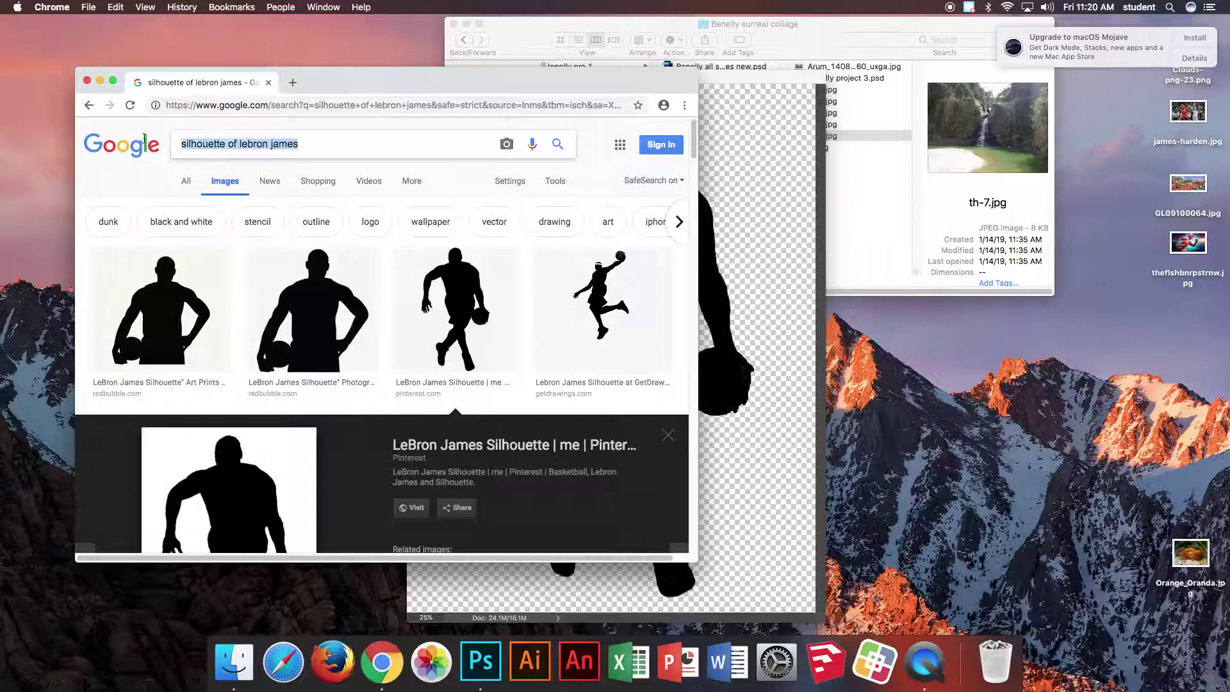
pyautogui.write('words')
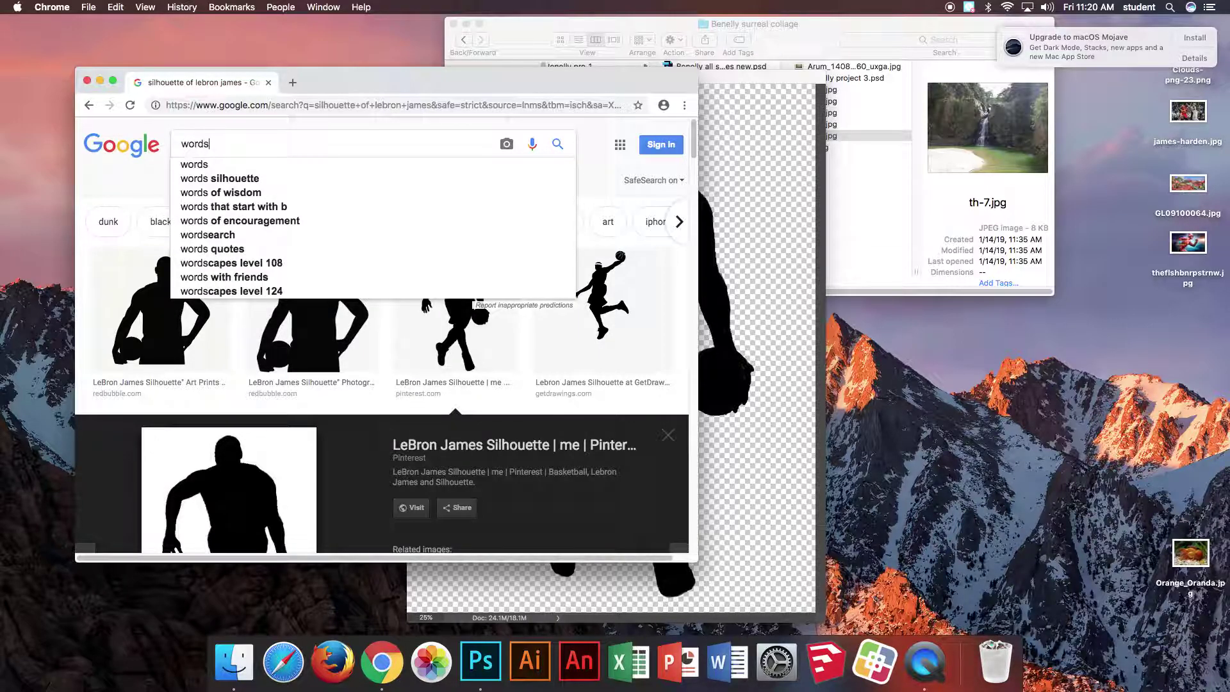
pyautogui.write(' in face')
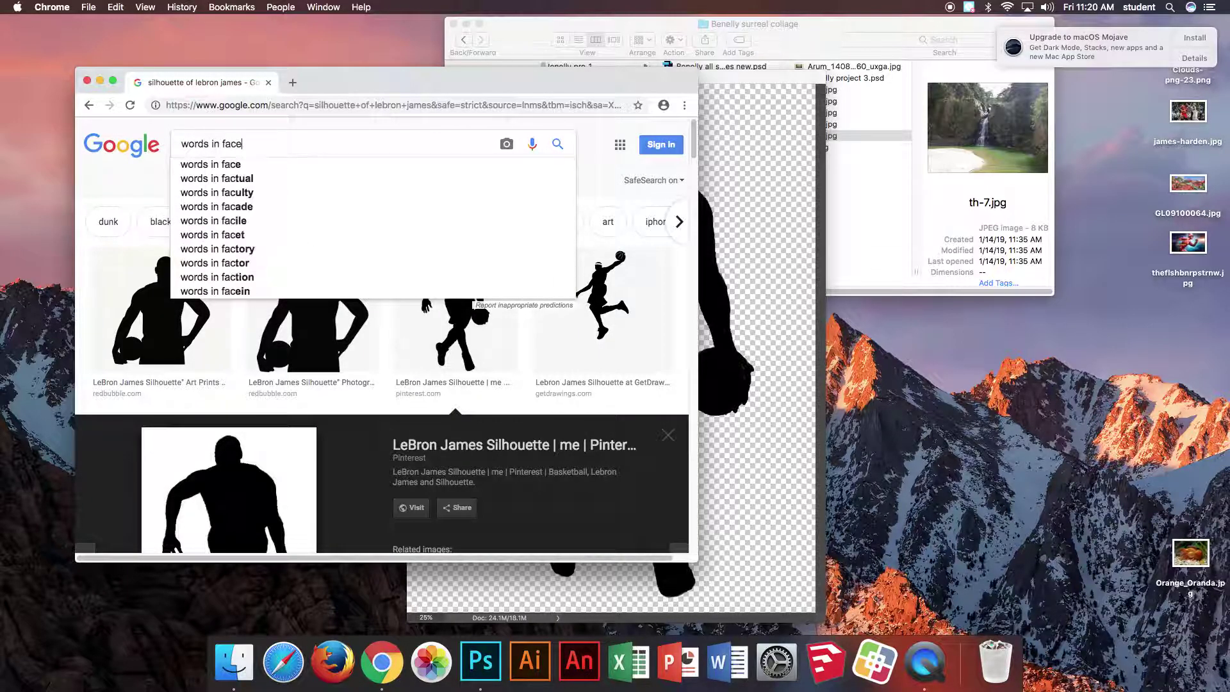
pyautogui.press('Return')
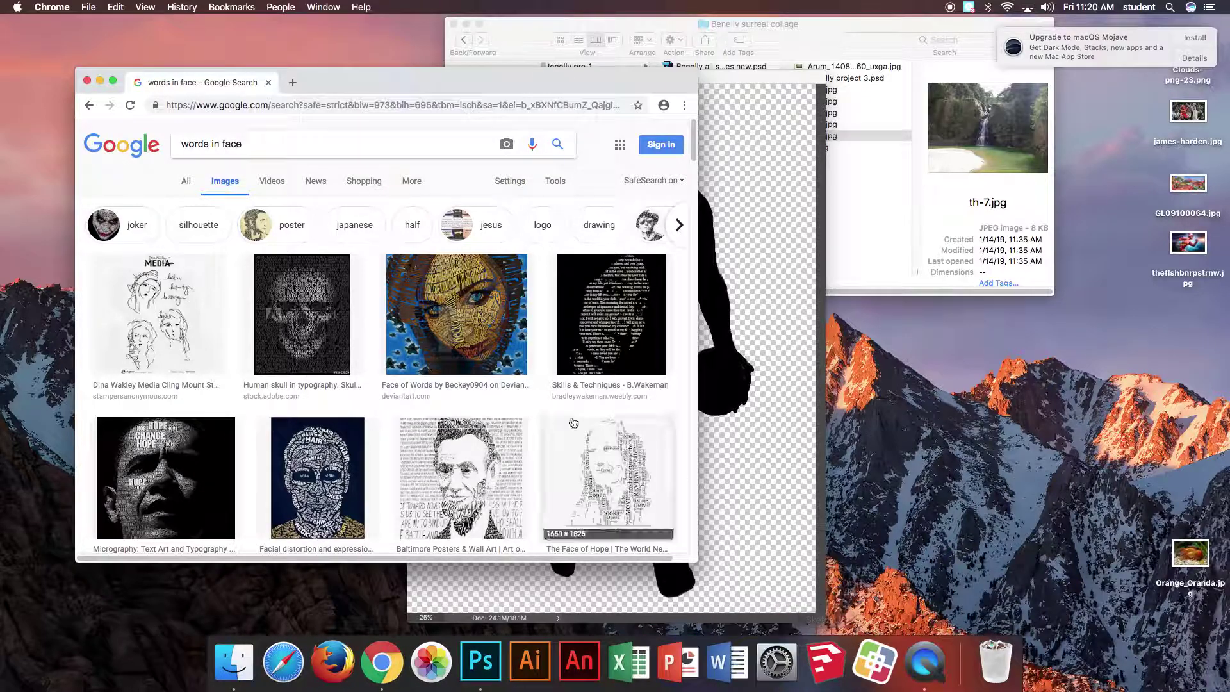
# Step: Preview the Face of Words image, then the Pinterest facial-distortion typography portrait
pyautogui.click(482, 337)
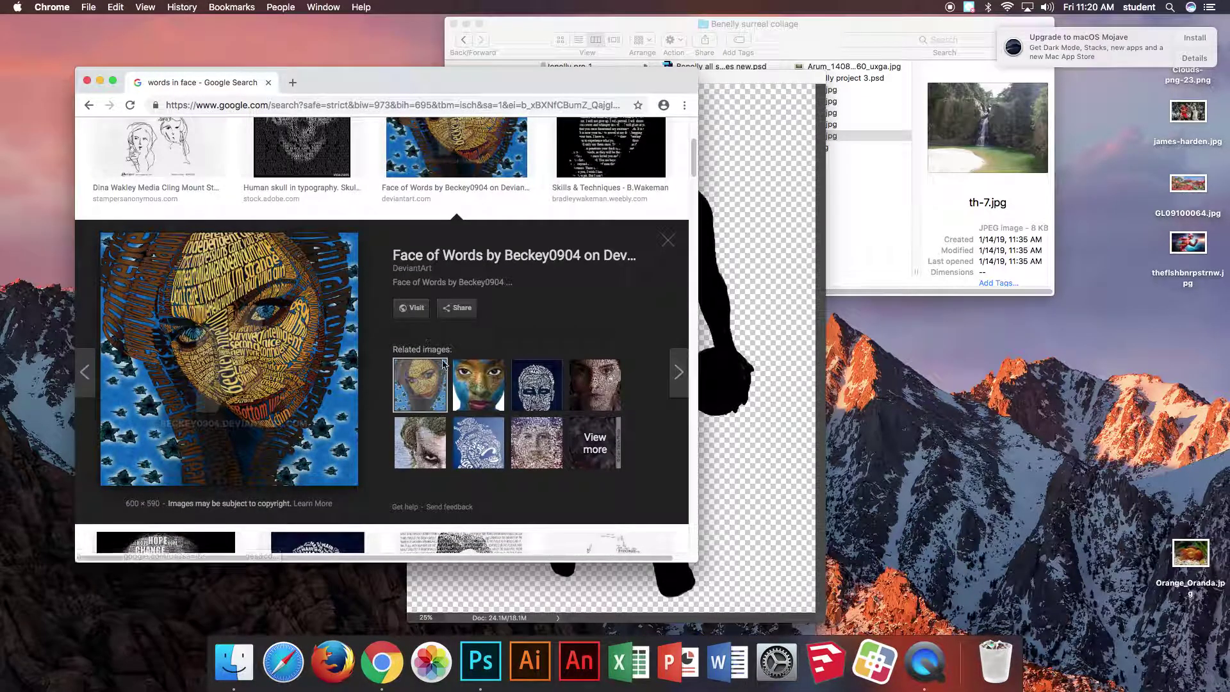
pyautogui.scroll(-2, 359, 448)
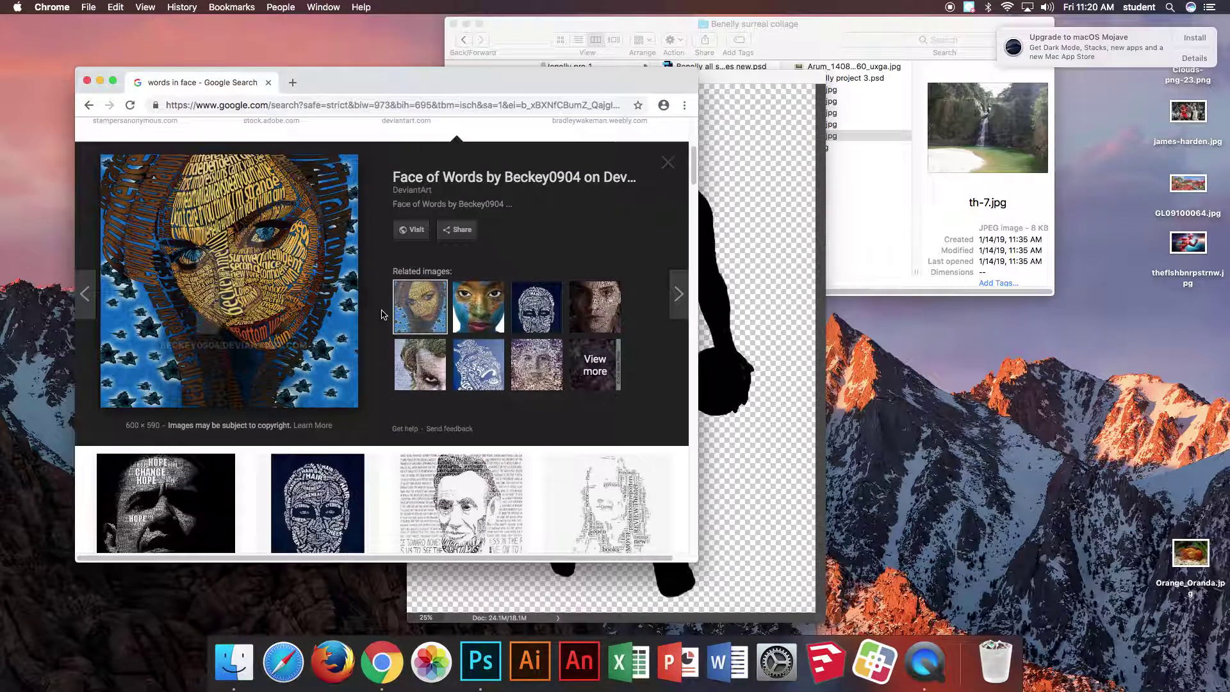
pyautogui.click(317, 512)
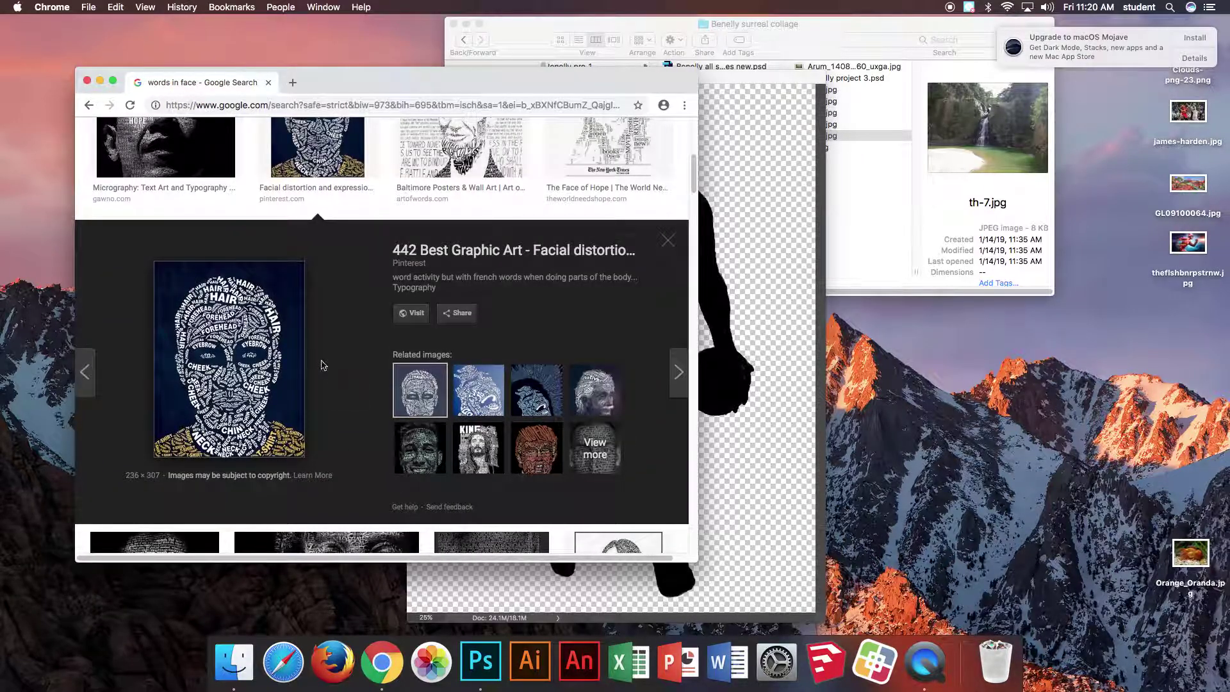
# Step: Return to Photoshop, pick the Horizontal Type Tool and lock Layer 1 with Lock All
pyautogui.click(99, 80)
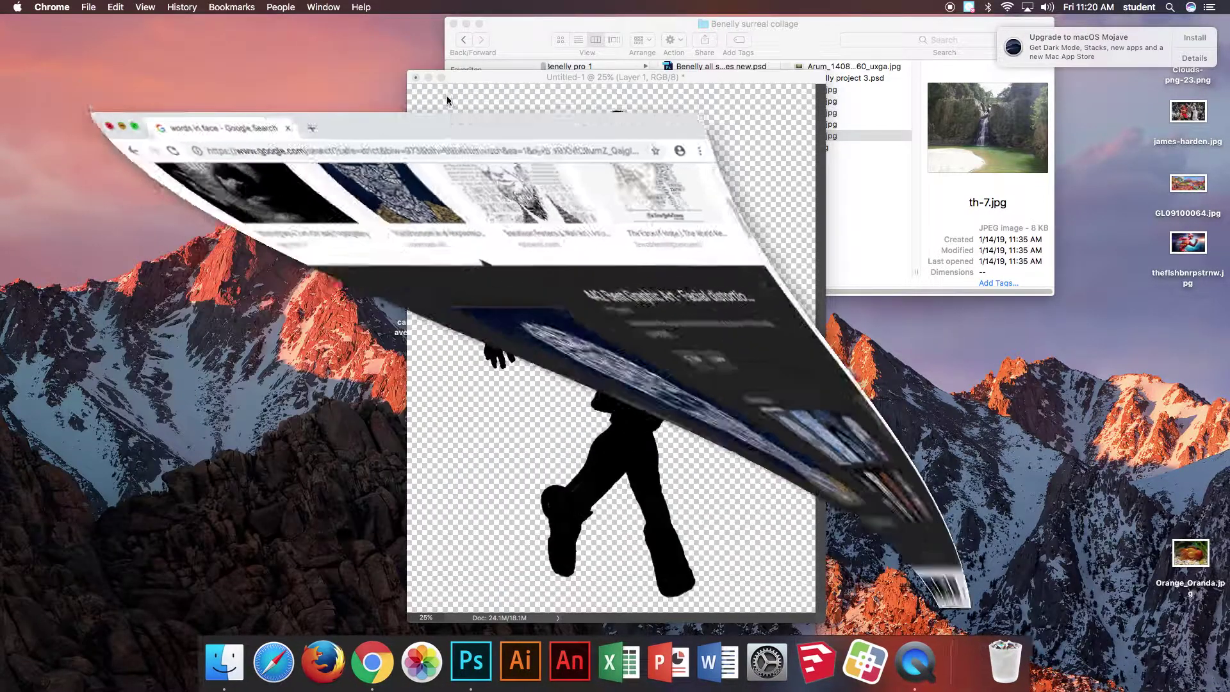
pyautogui.click(492, 76)
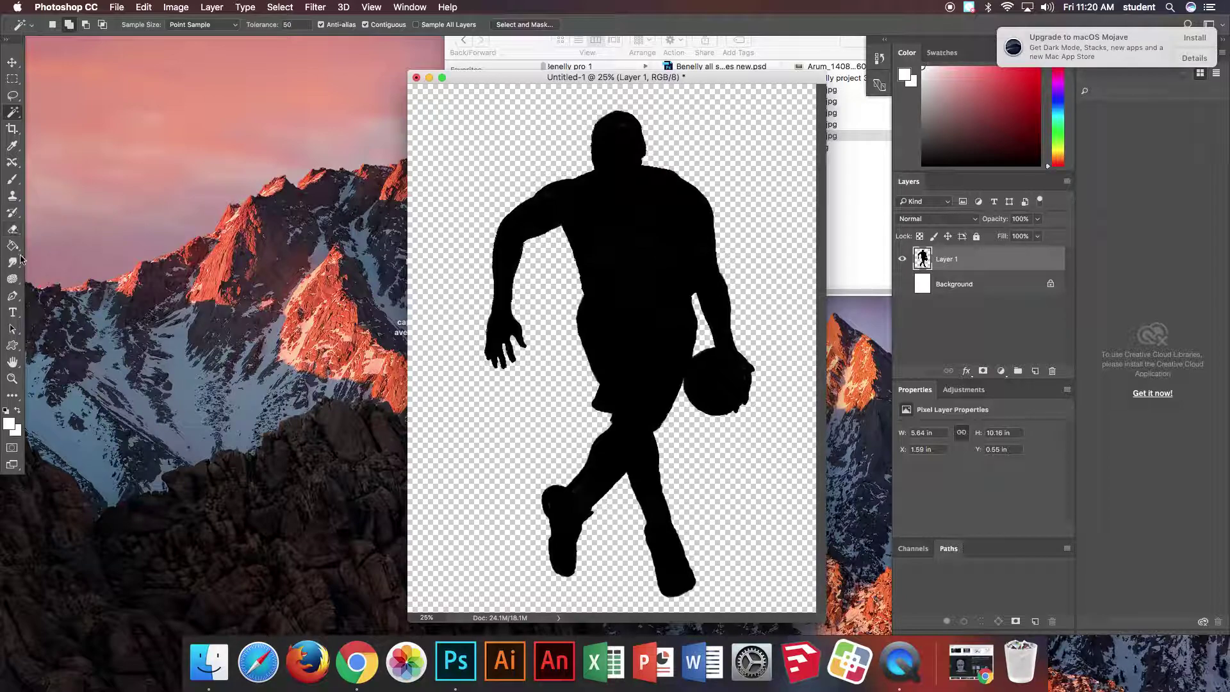
pyautogui.click(13, 312)
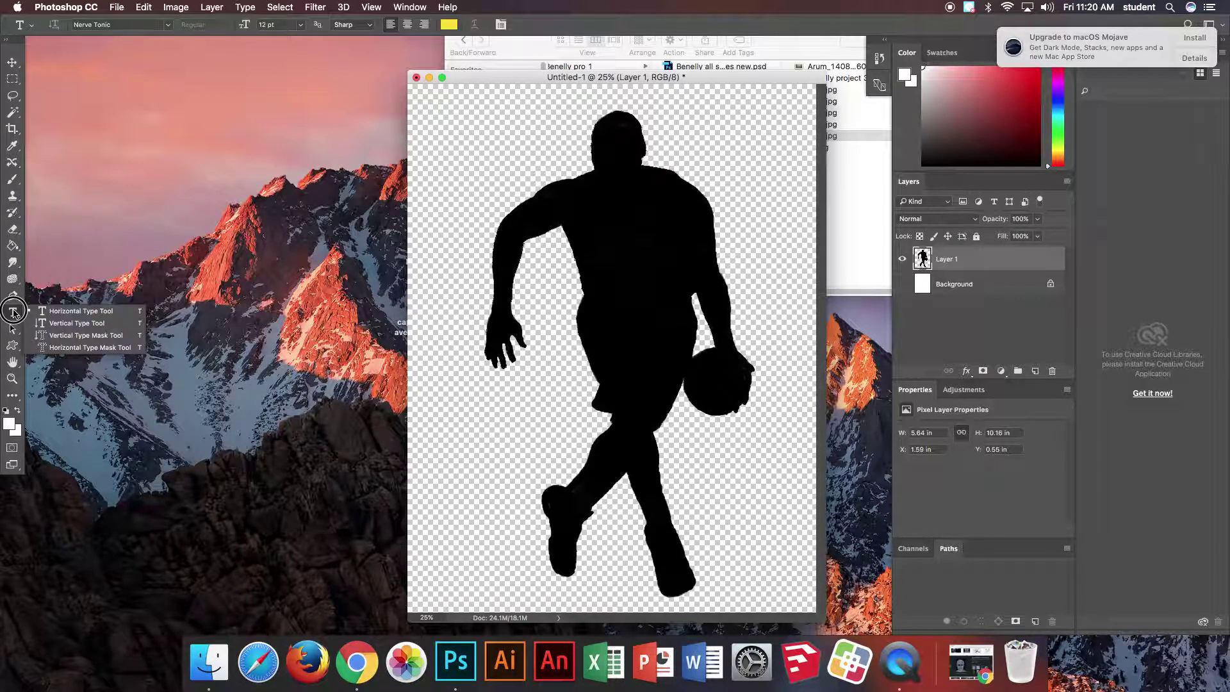
pyautogui.moveTo(14, 313); pyautogui.dragTo(100, 315)
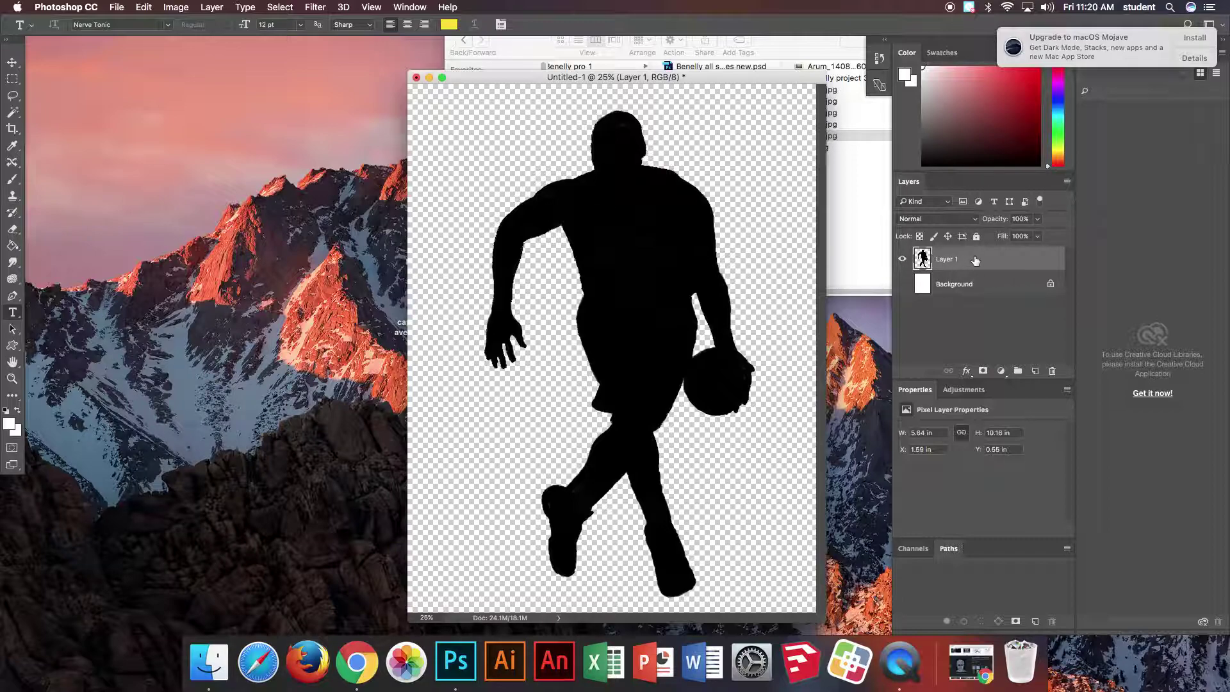
pyautogui.click(975, 236)
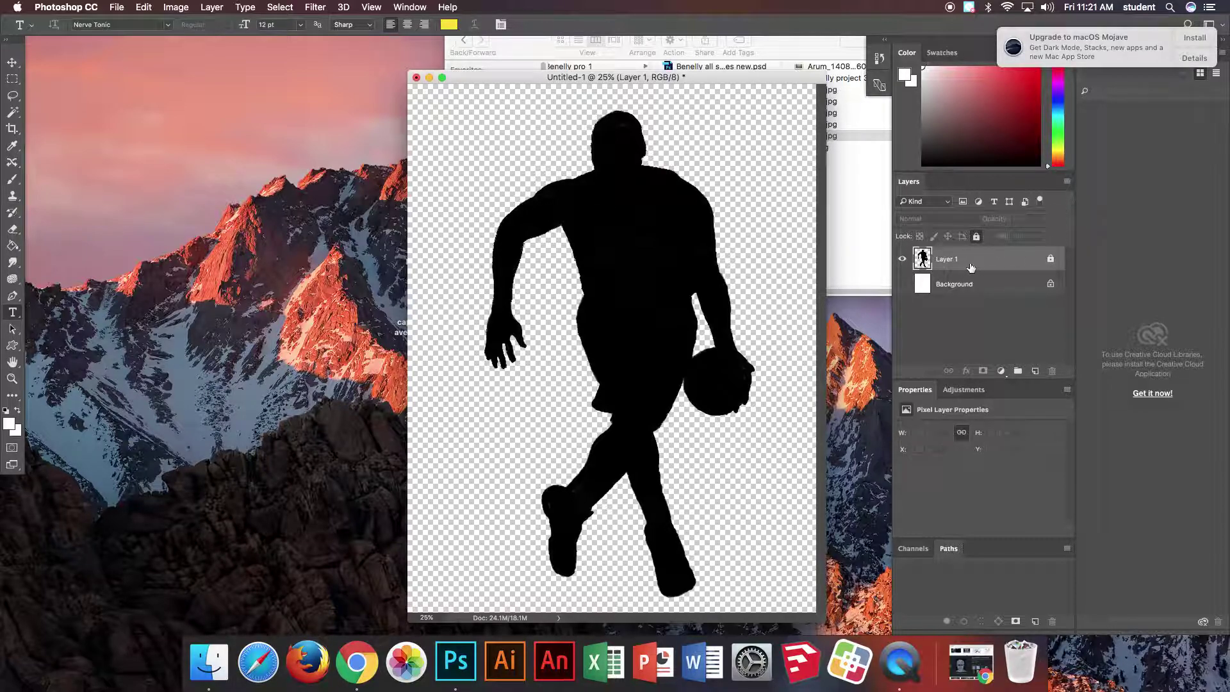
# Step: Create a new text layer on the silhouette's chest and delete its placeholder text
pyautogui.click(592, 218)
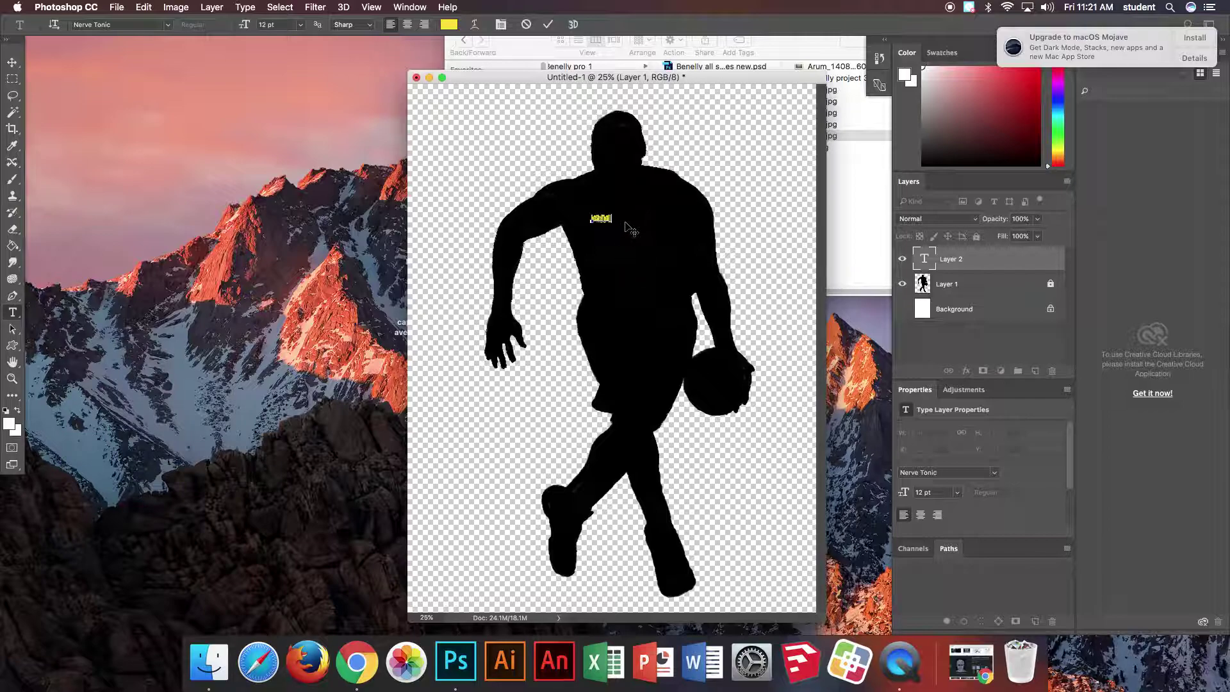
pyautogui.moveTo(612, 216); pyautogui.dragTo(580, 216)
pyautogui.press('BackSpace')
# Step: Type BASKETBALL in Ultimatum at 48 pt
pyautogui.click(167, 26)
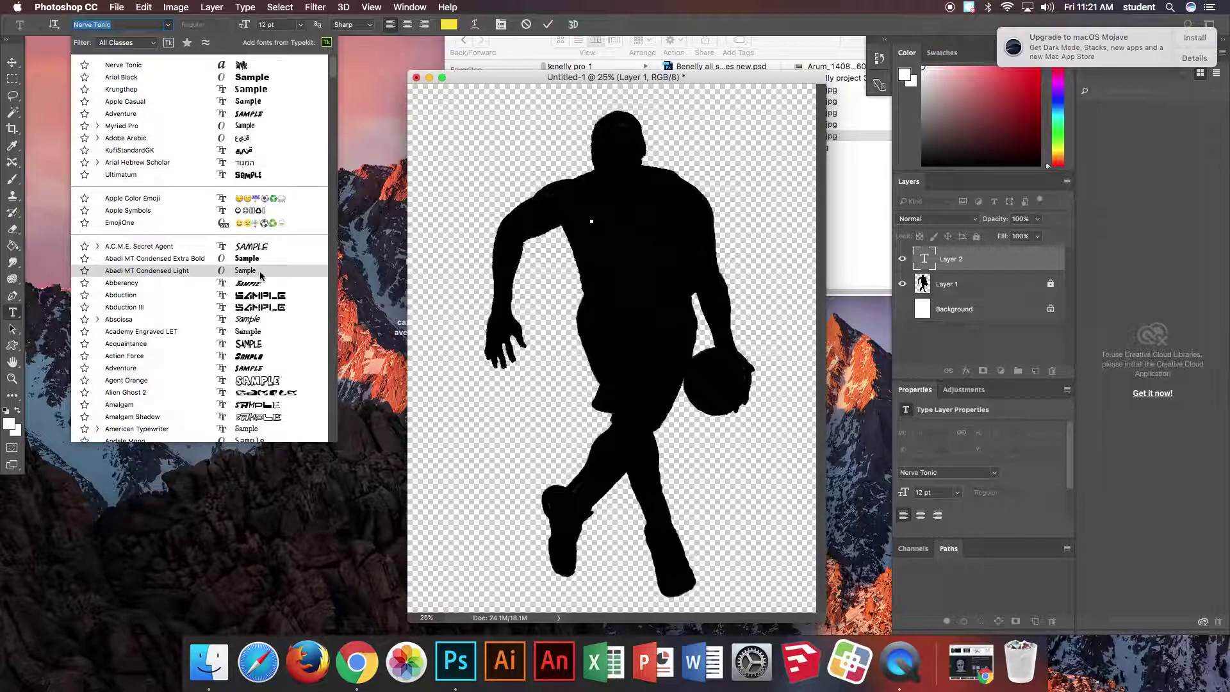
pyautogui.click(253, 175)
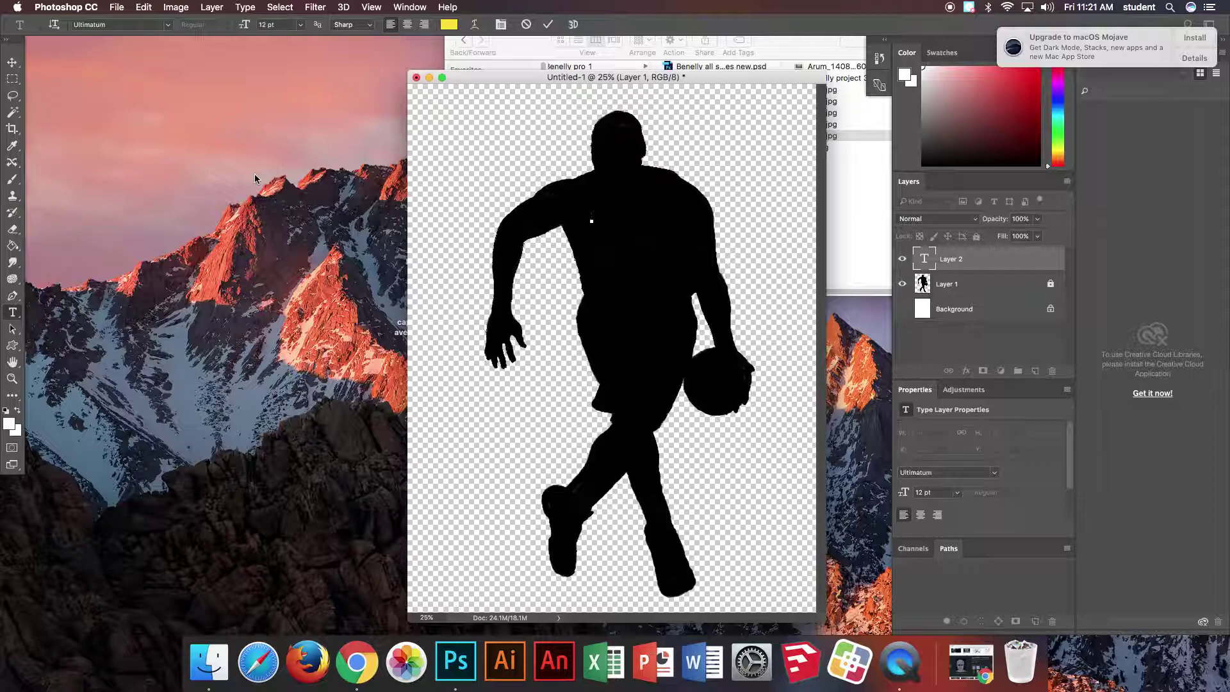
pyautogui.click(300, 24)
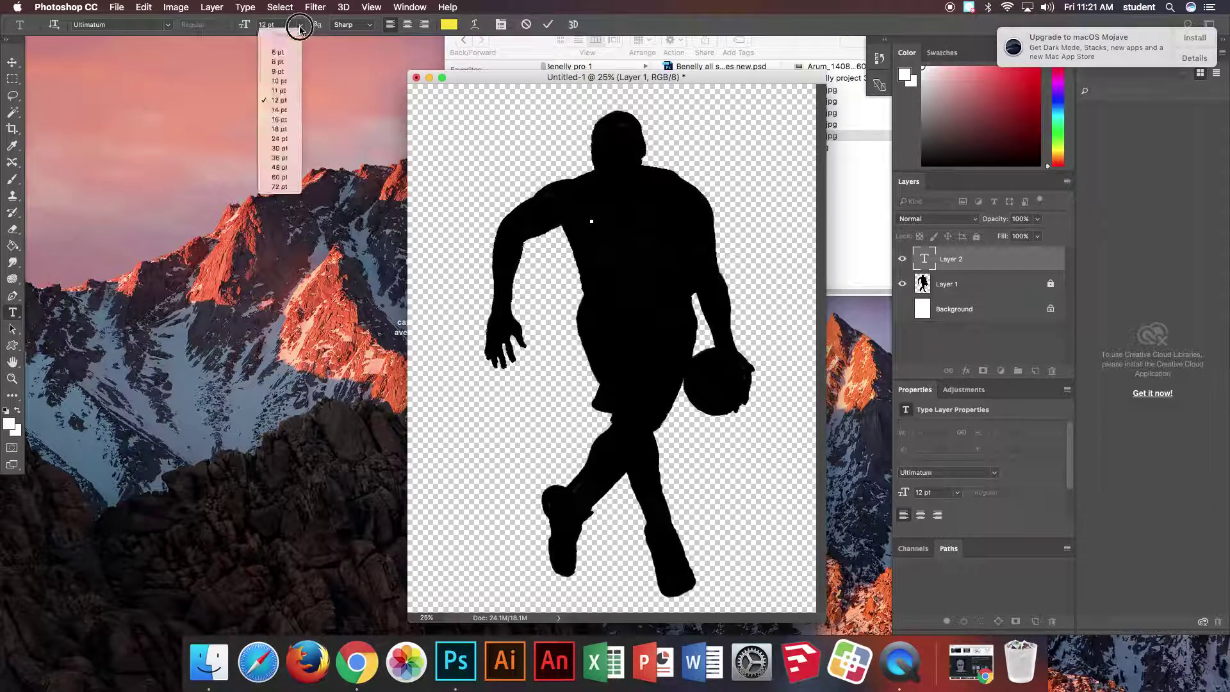
pyautogui.click(287, 168)
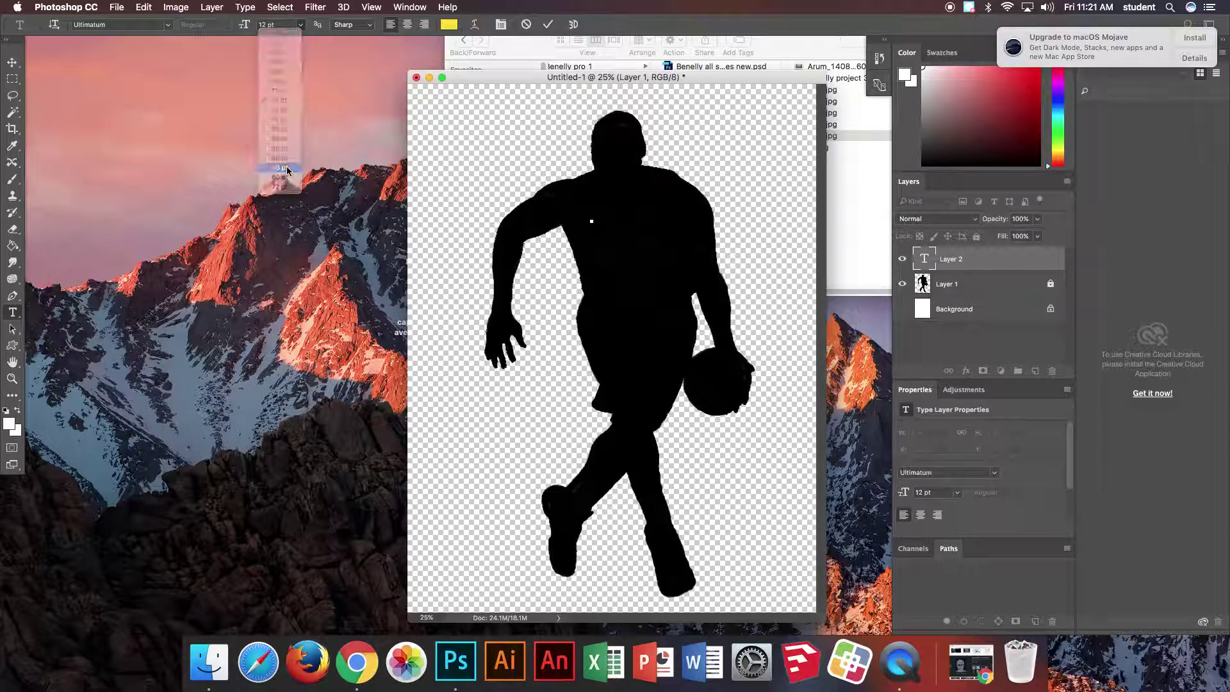
pyautogui.write('BASKETBA')
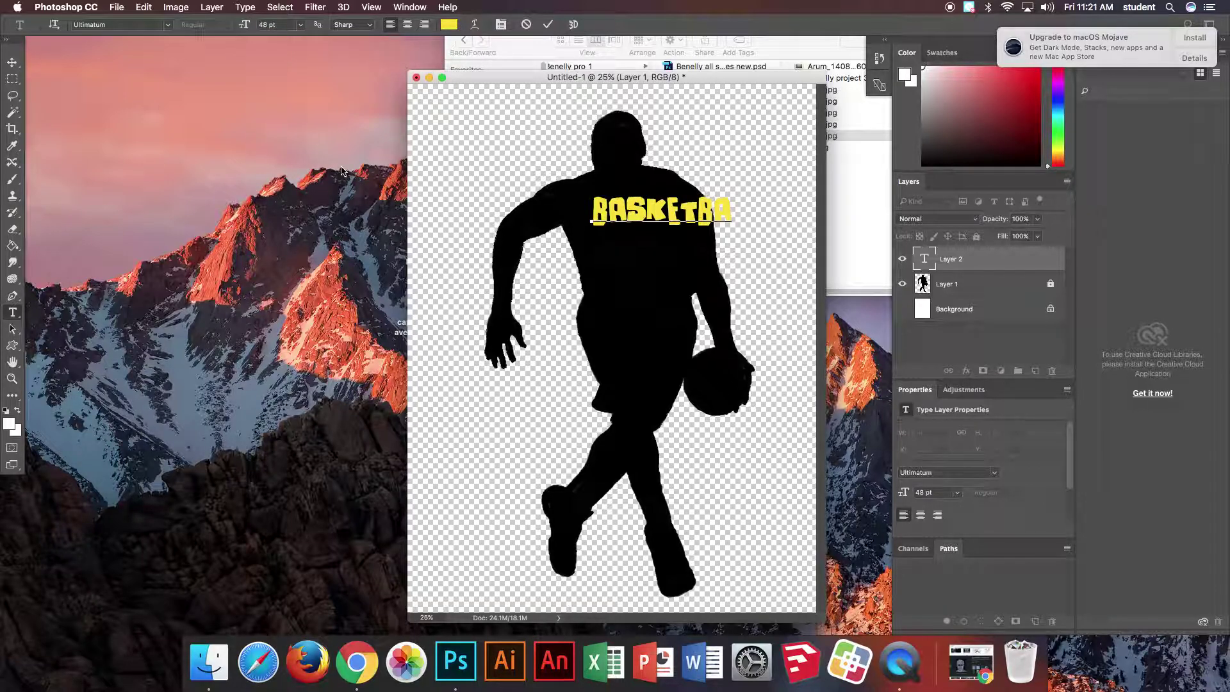
pyautogui.write('LL')
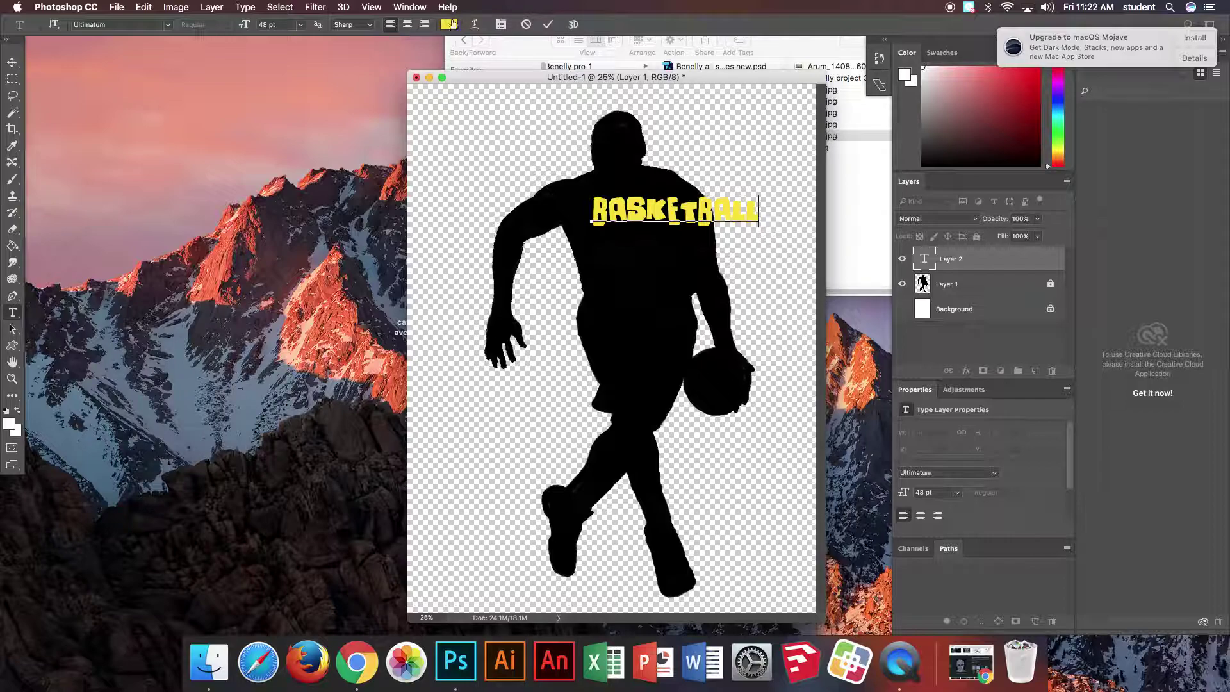
# Step: Colour the BASKETBALL text bright yellow (ffe400) and commit it
pyautogui.moveTo(758, 212); pyautogui.dragTo(581, 209)
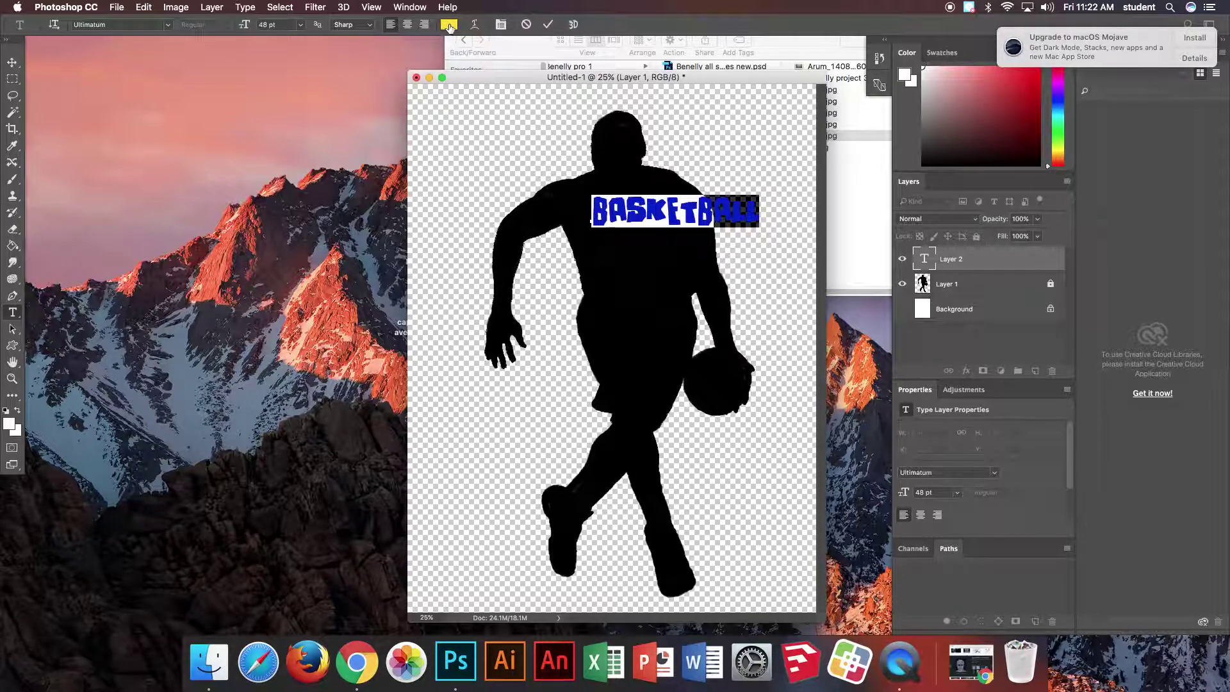
pyautogui.click(448, 25)
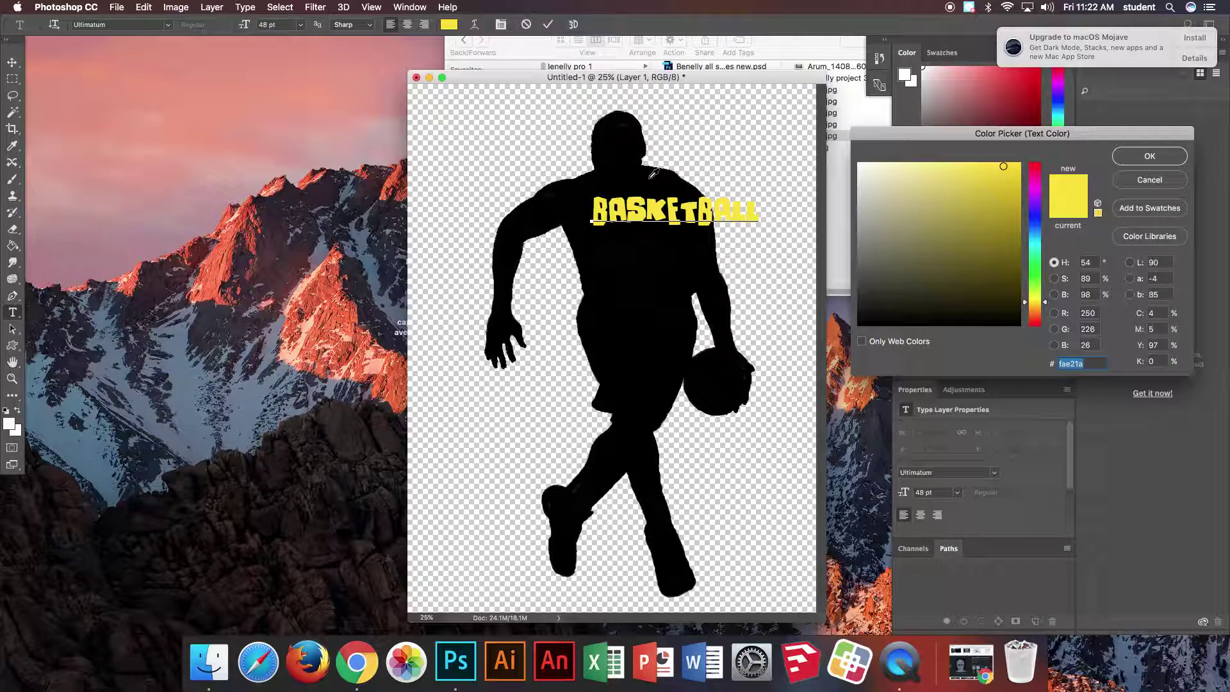
pyautogui.moveTo(1006, 186); pyautogui.dragTo(1042, 160)
pyautogui.click(1140, 157)
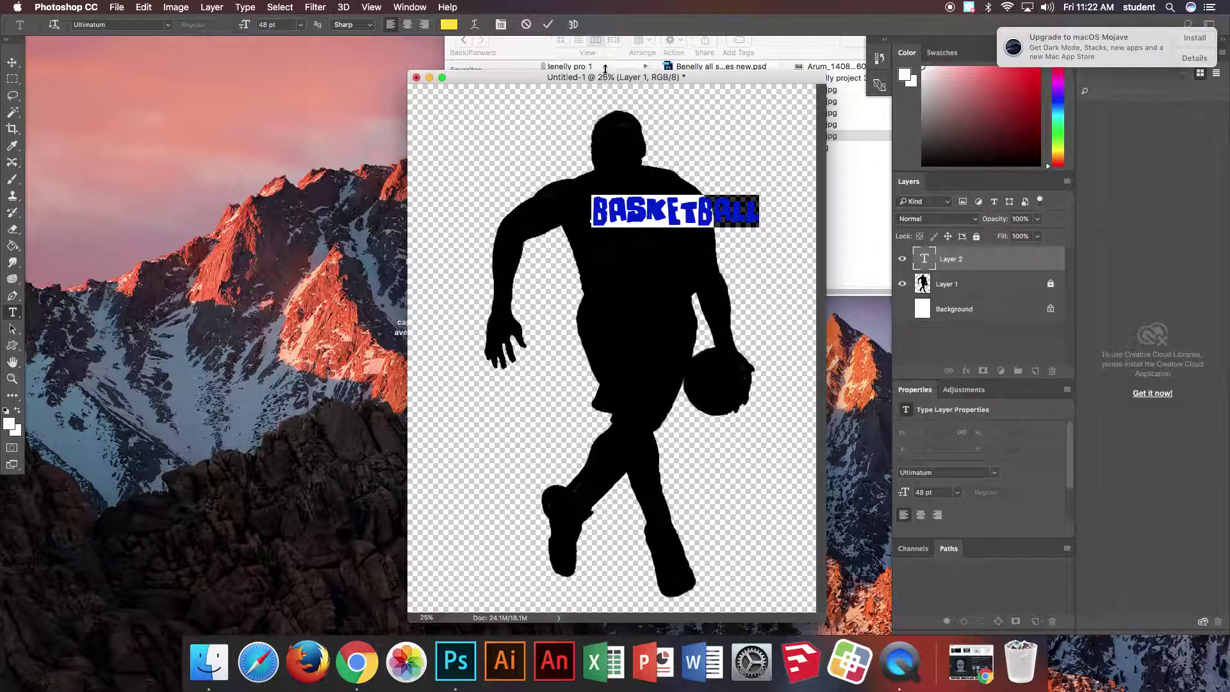
pyautogui.click(548, 26)
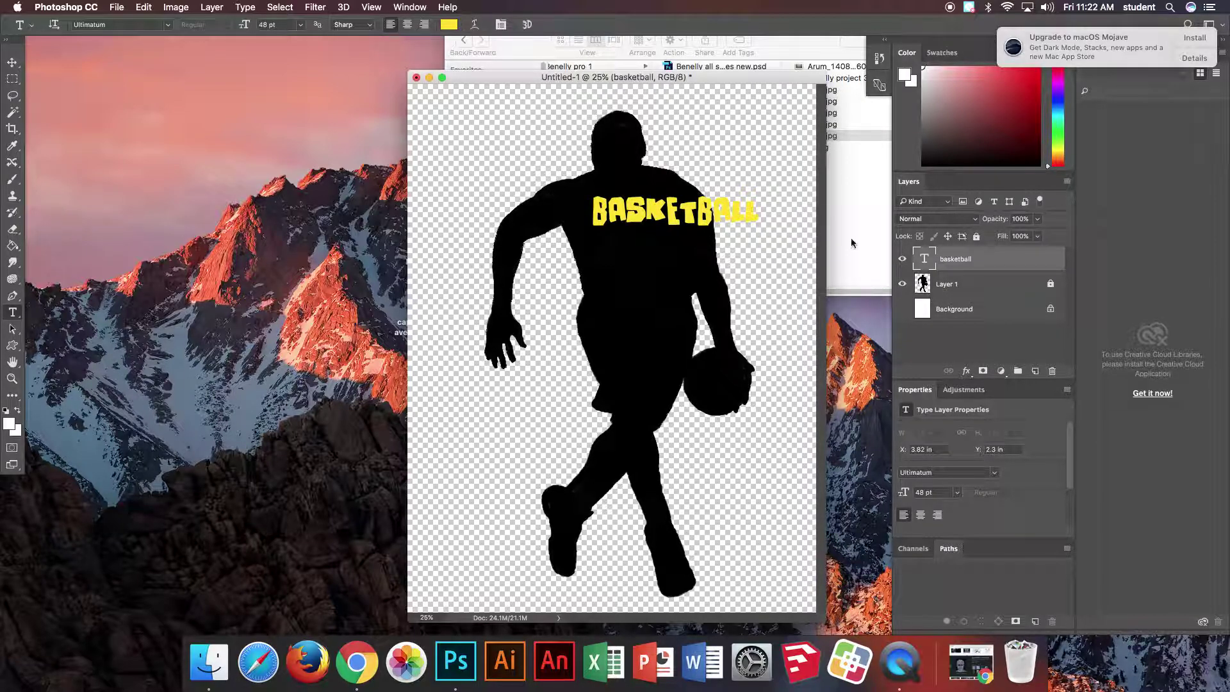
# Step: Rasterize the basketball type layer and move BASKETBALL left to centre it on the shoulders
pyautogui.rightClick(999, 259)
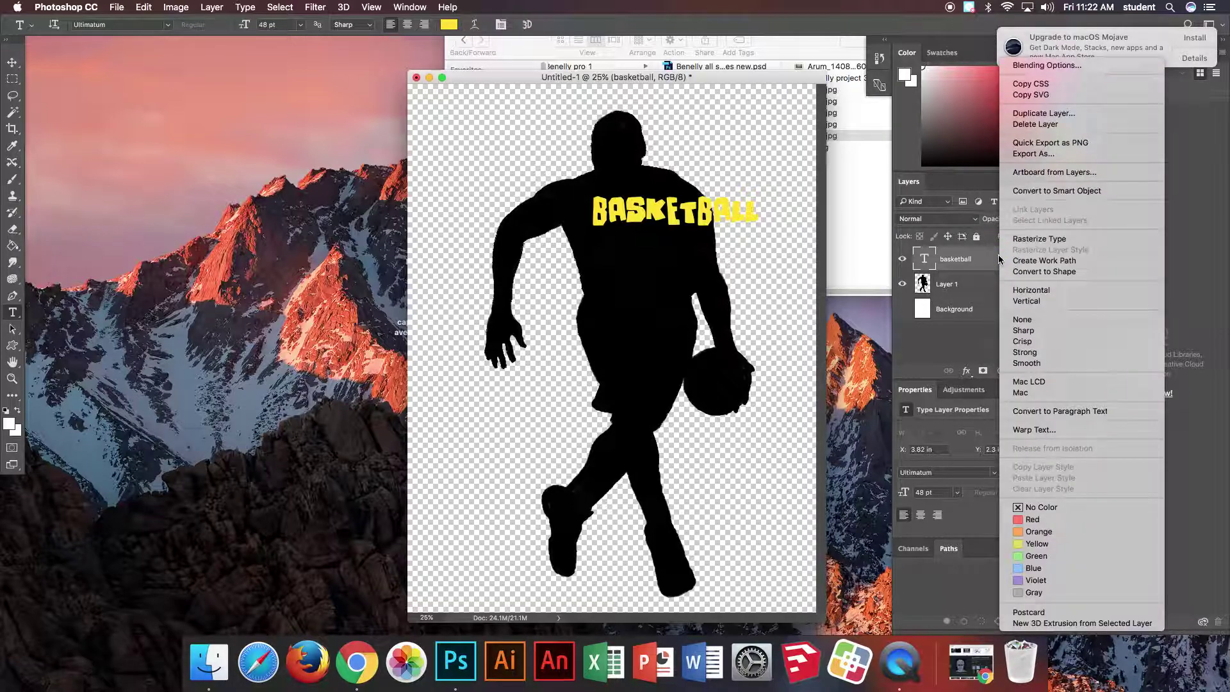
pyautogui.click(1029, 240)
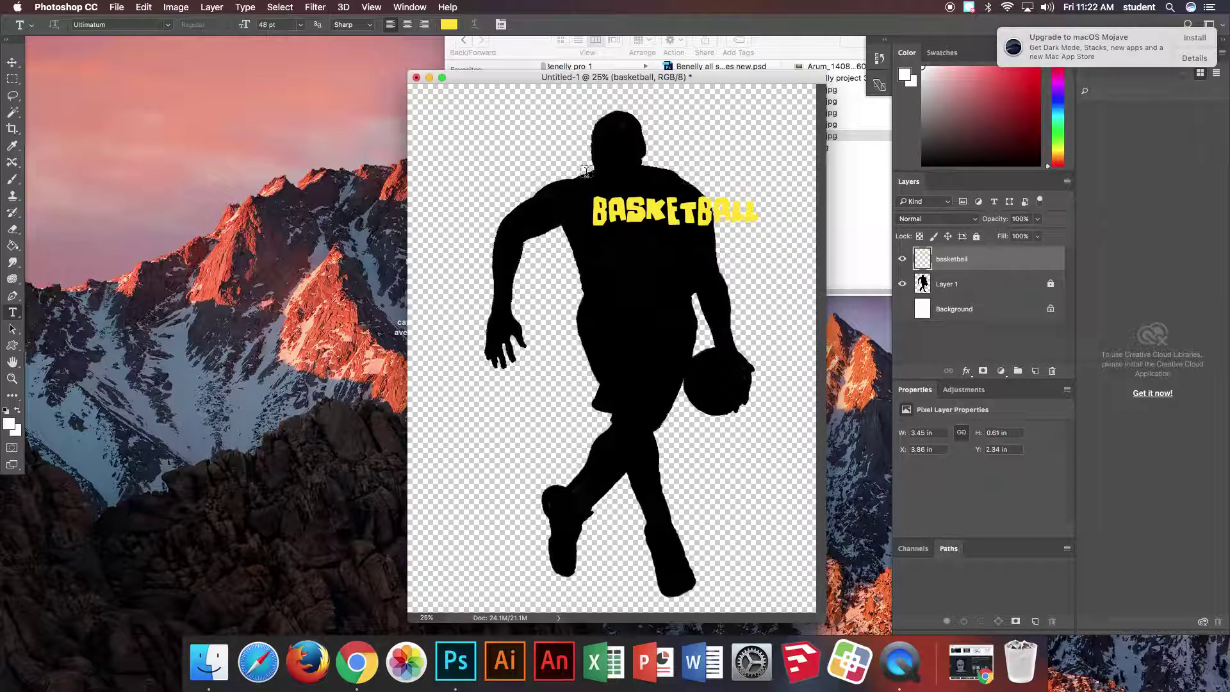
pyautogui.click(12, 62)
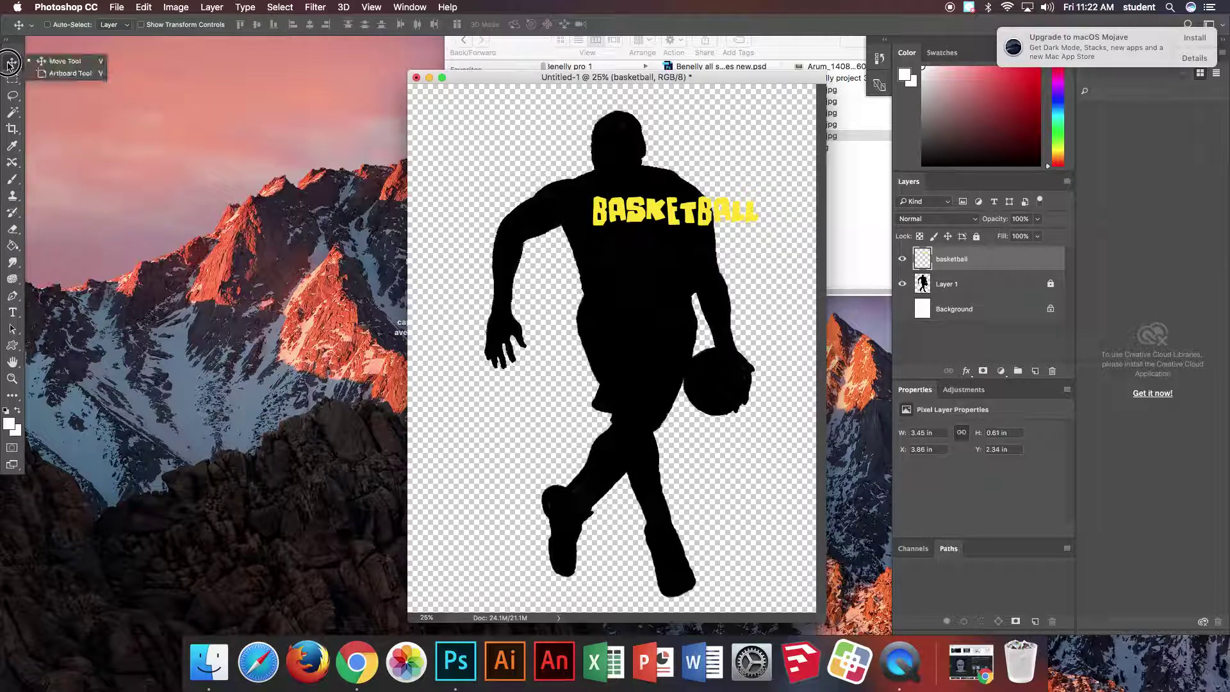
pyautogui.moveTo(631, 211); pyautogui.dragTo(579, 209)
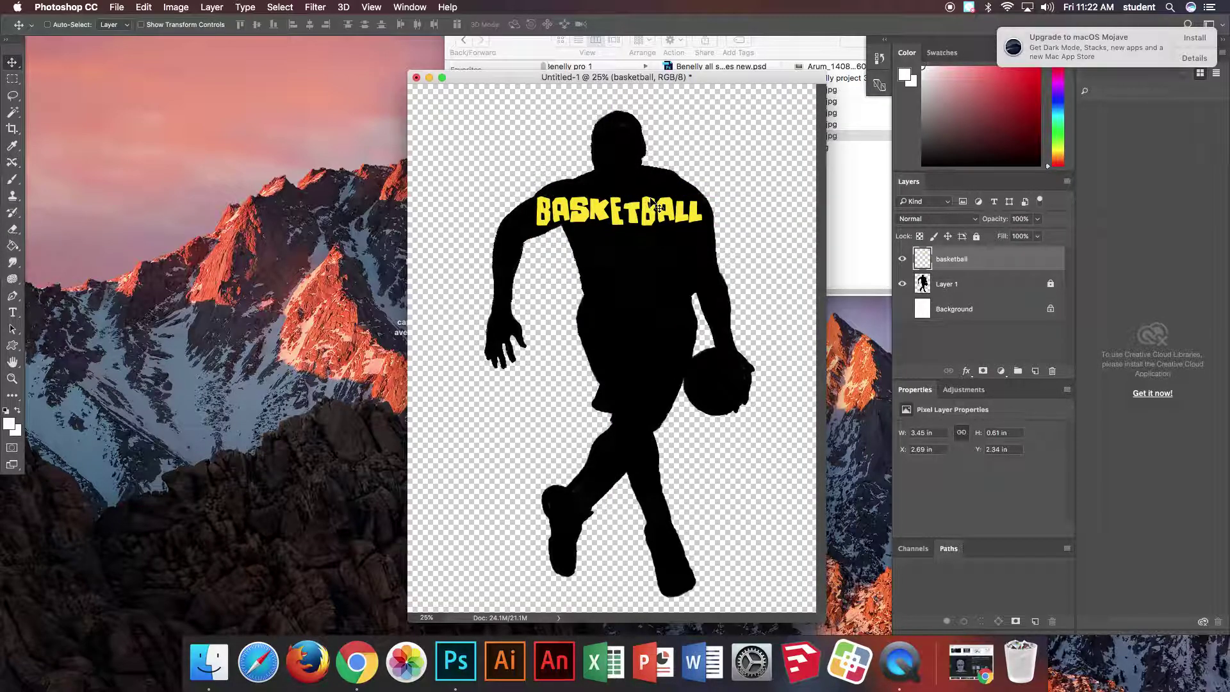
pyautogui.click(143, 7)
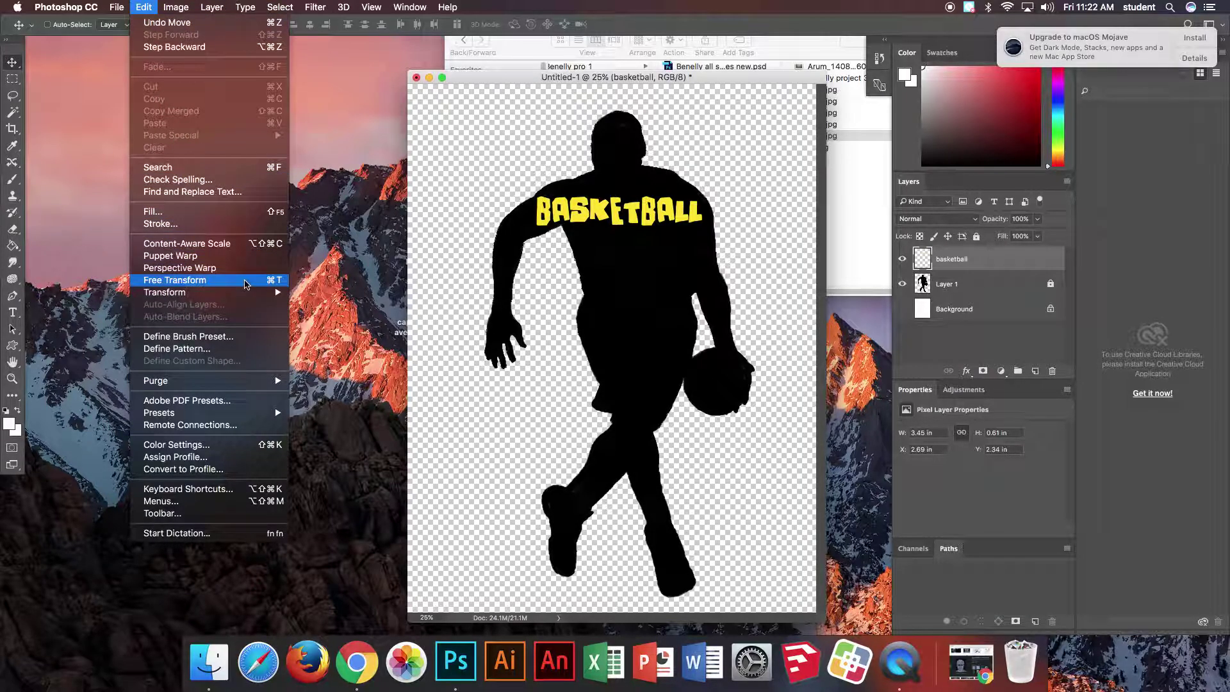
# Step: Free Transform BASKETBALL, shrinking it to about 90% of its size
pyautogui.click(246, 283)
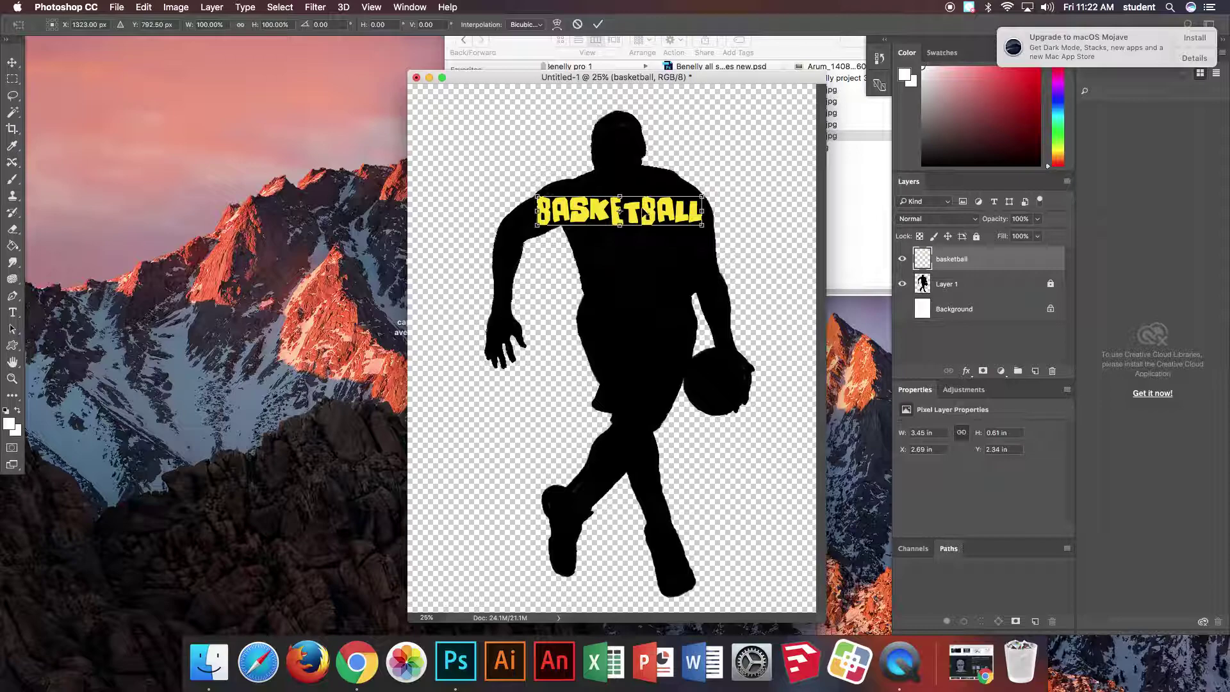
pyautogui.moveTo(562, 185); pyautogui.dragTo(552, 182)
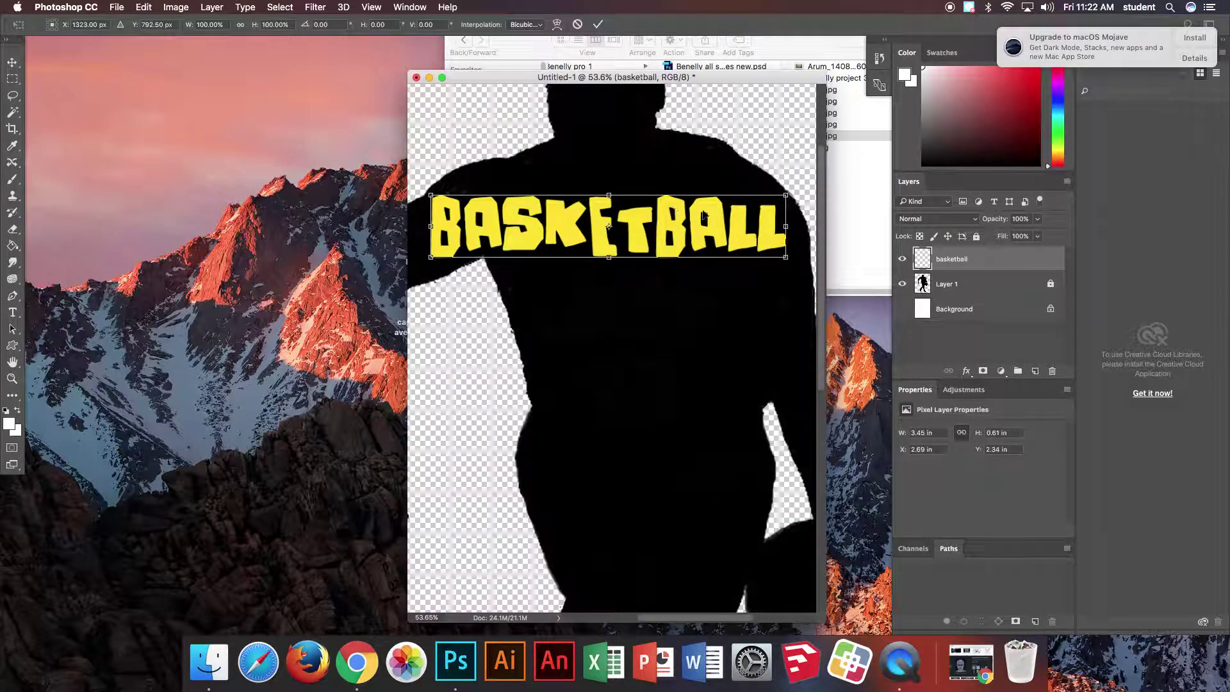
pyautogui.moveTo(785, 194); pyautogui.dragTo(721, 193)
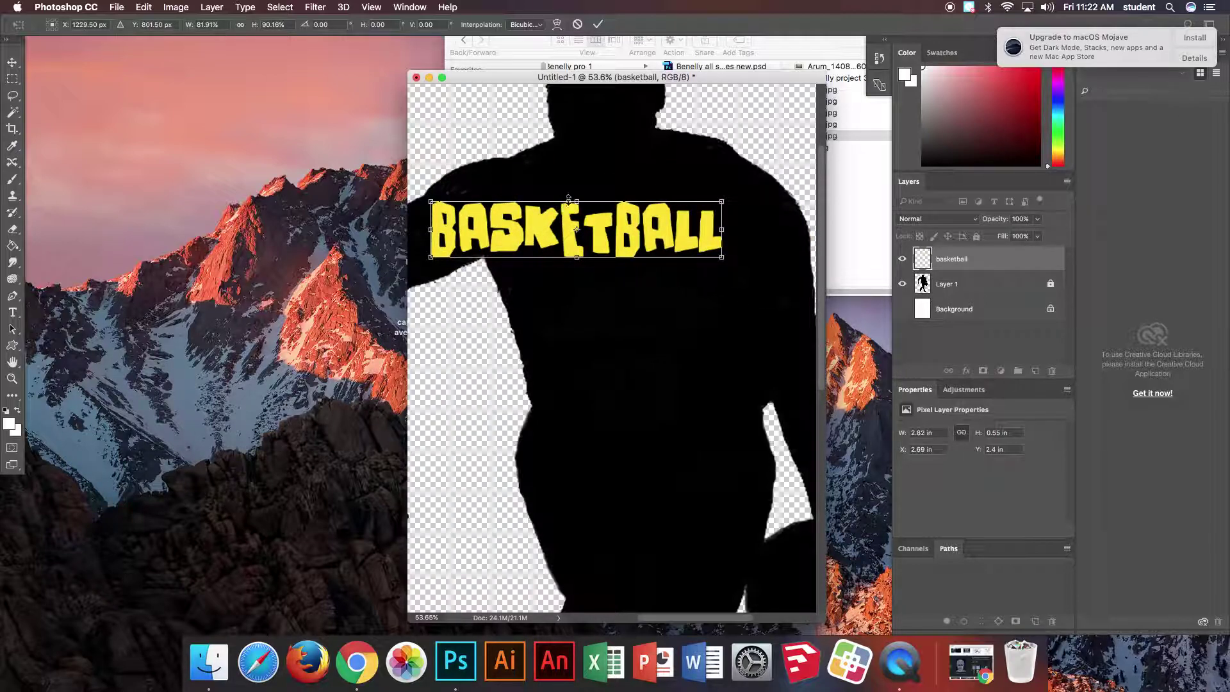
pyautogui.moveTo(576, 192)
pyautogui.mouseDown()
pyautogui.moveTo(569, 213)
pyautogui.moveTo(577, 196)
pyautogui.mouseUp()
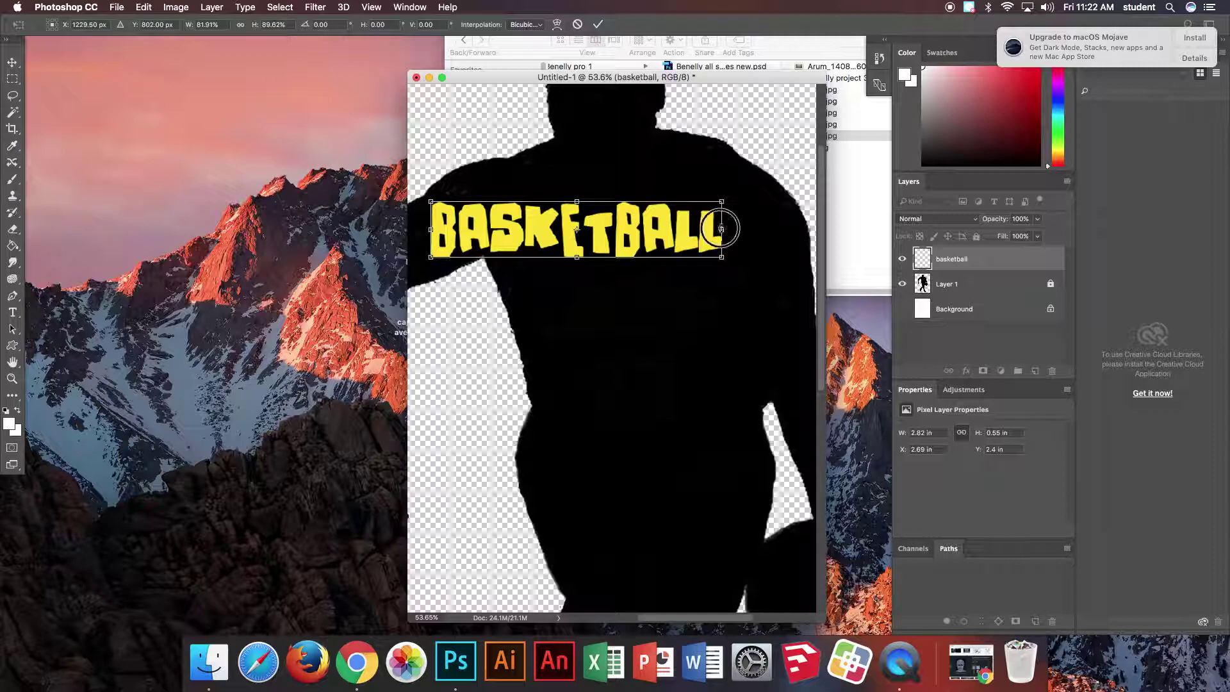
pyautogui.moveTo(721, 229); pyautogui.dragTo(740, 228)
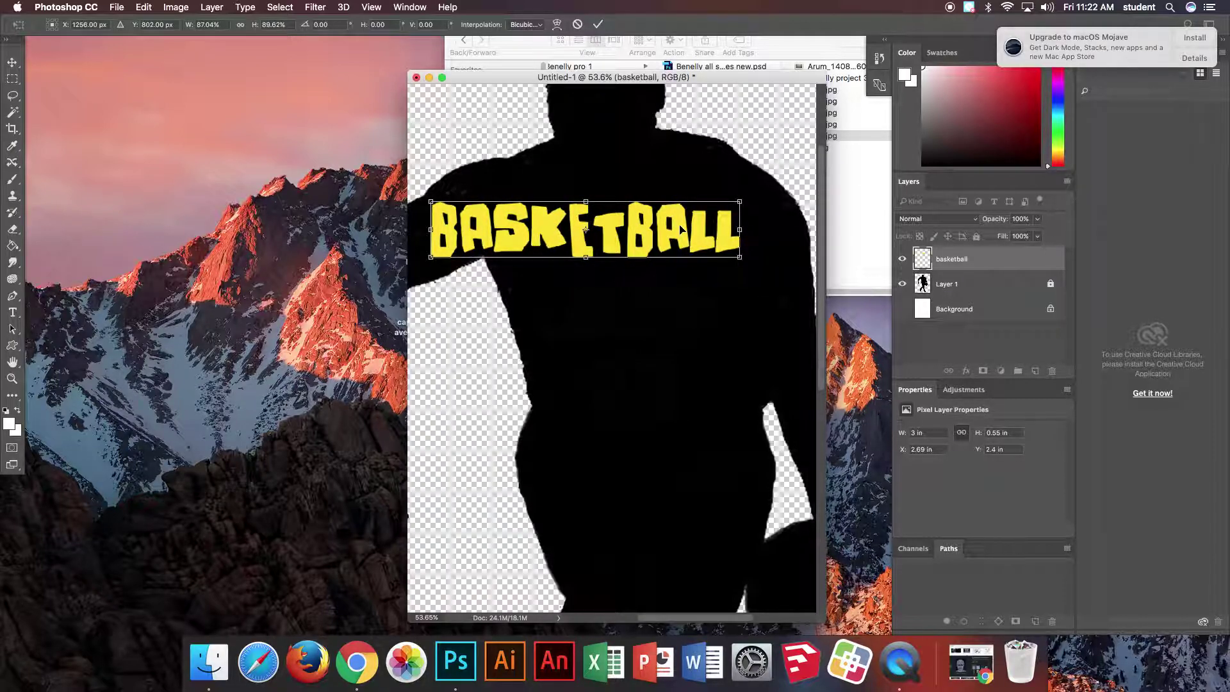
# Step: Skew, distort and apply perspective to BASKETBALL so it slants across the shoulders
pyautogui.rightClick(680, 229)
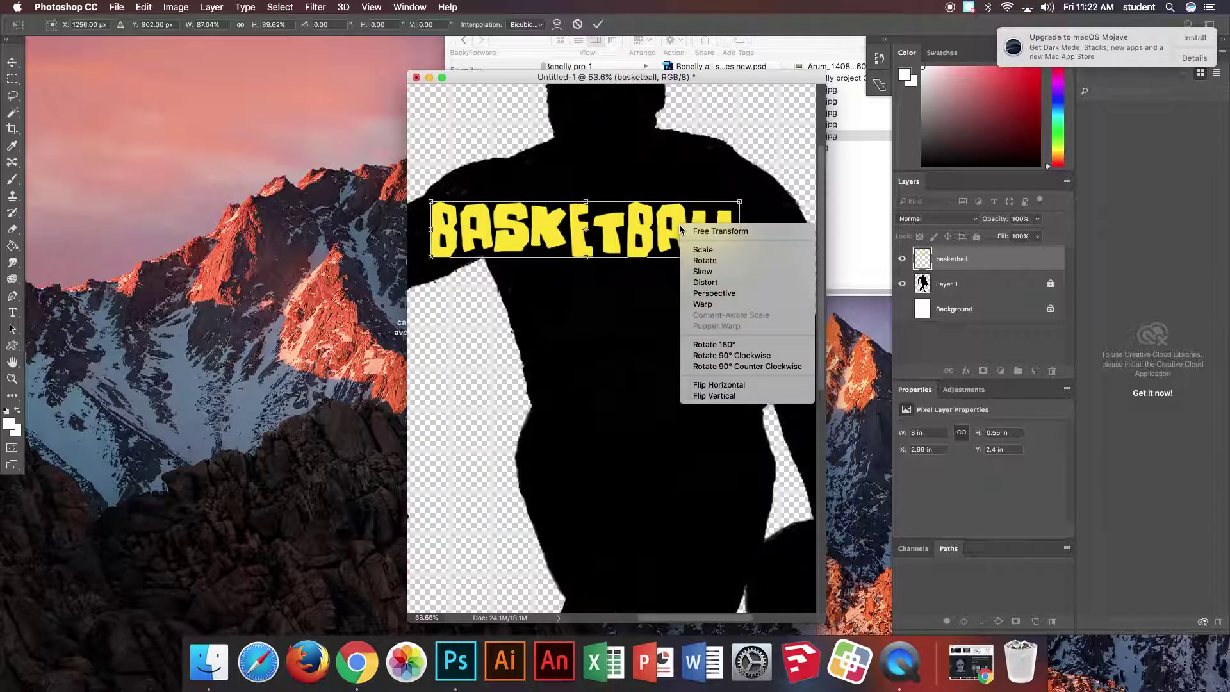
pyautogui.click(733, 276)
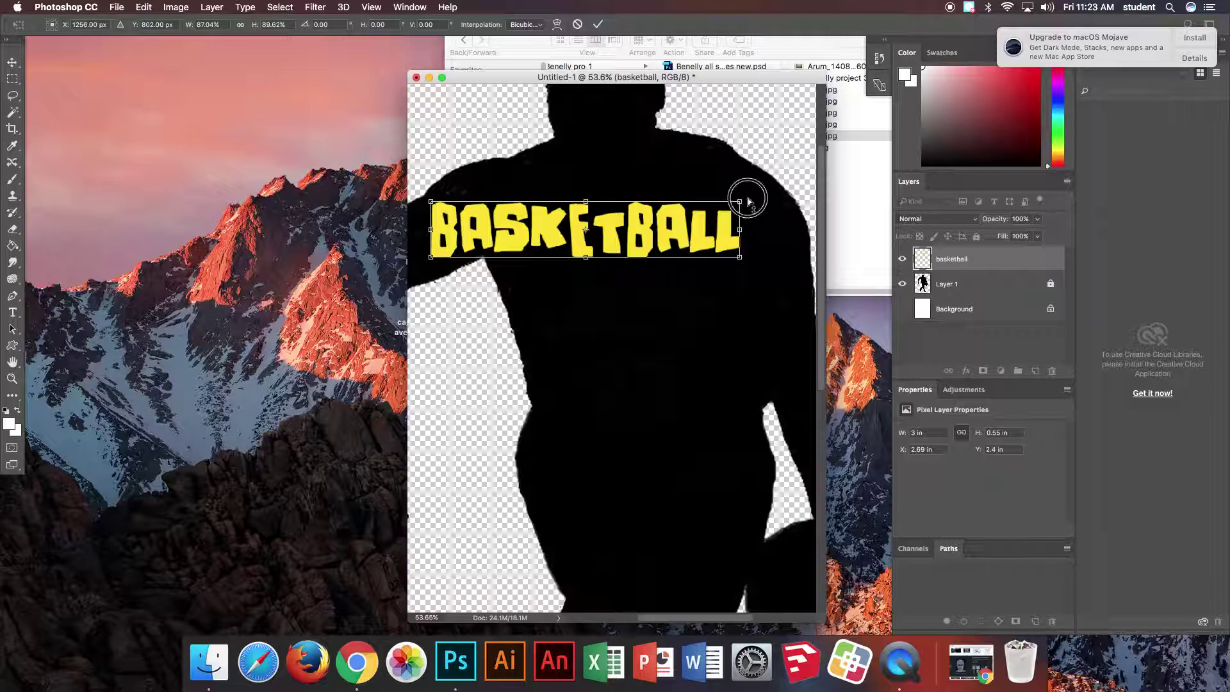
pyautogui.moveTo(744, 198)
pyautogui.mouseDown()
pyautogui.moveTo(785, 192)
pyautogui.moveTo(746, 200)
pyautogui.mouseUp()
pyautogui.rightClick(746, 200)
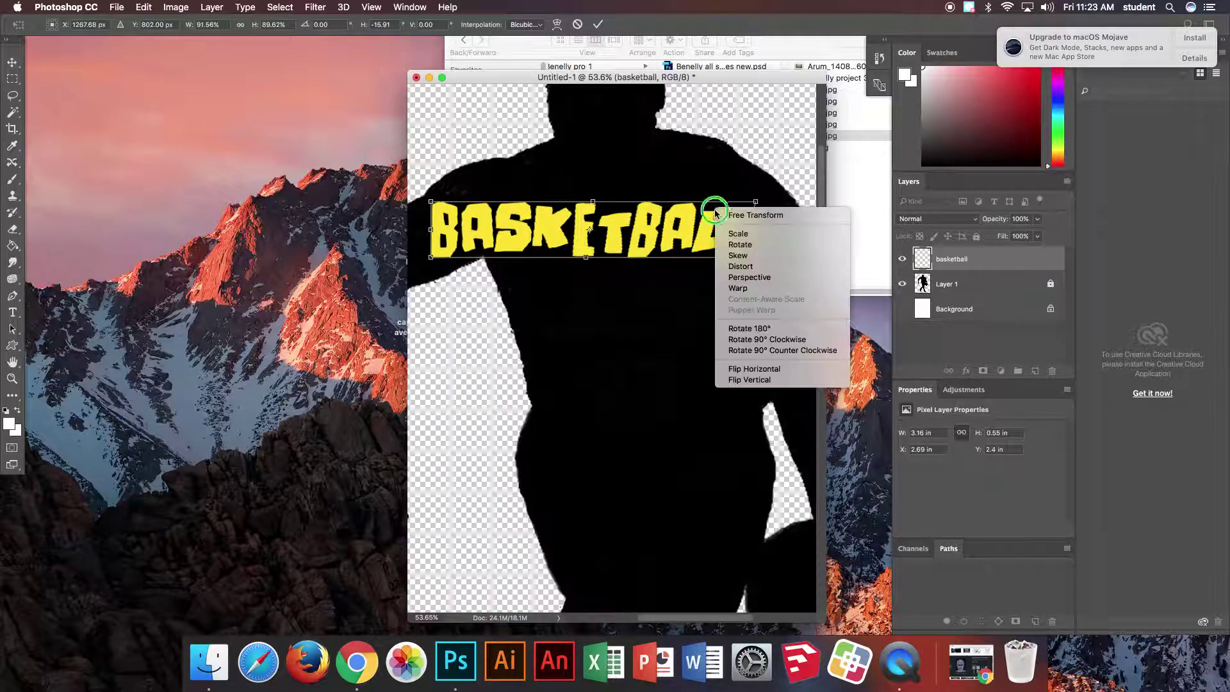
pyautogui.click(743, 264)
pyautogui.moveTo(743, 264); pyautogui.dragTo(743, 231)
pyautogui.rightClick(685, 238)
pyautogui.click(711, 304)
pyautogui.rightClick(695, 235)
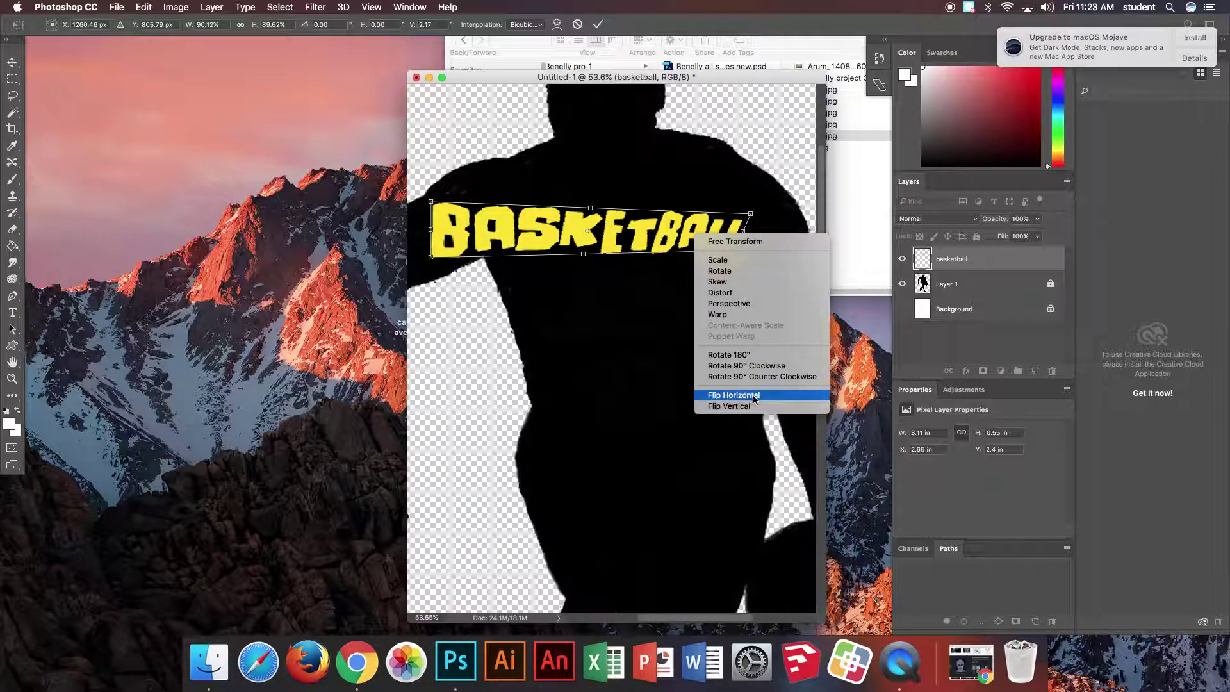
# Step: Warp BASKETBALL by hand, raising its top edge and right-hand letters into an arch
pyautogui.click(730, 316)
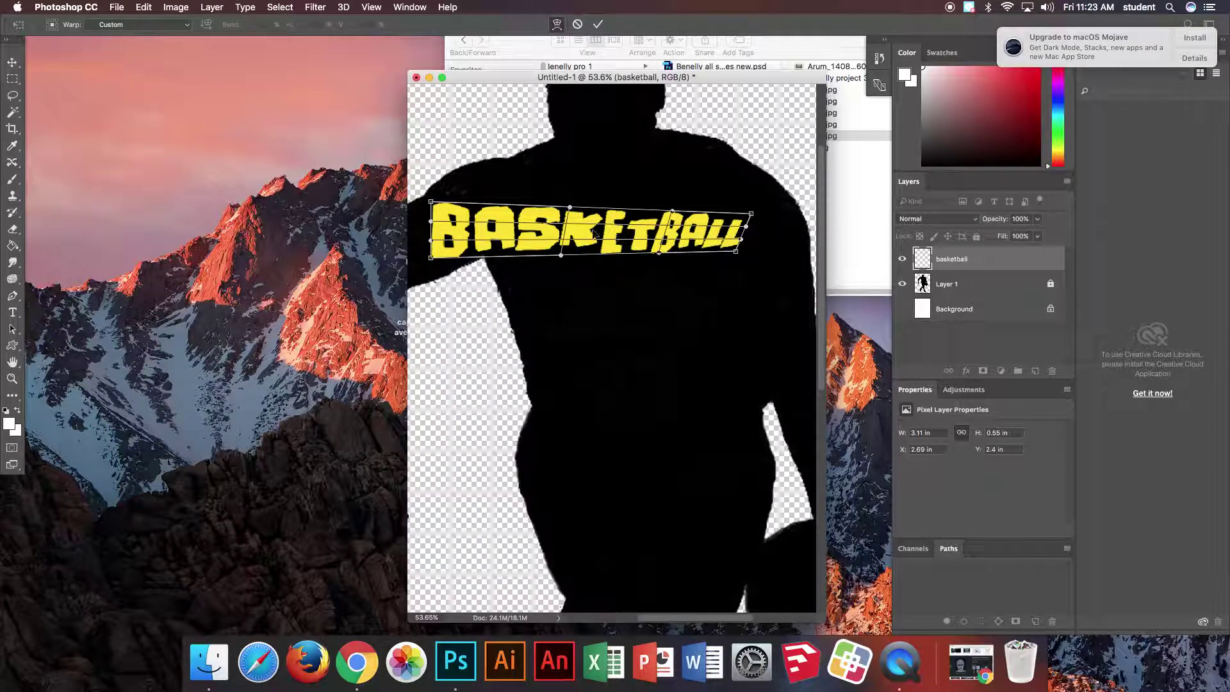
pyautogui.moveTo(567, 205); pyautogui.dragTo(633, 158)
pyautogui.moveTo(679, 215); pyautogui.dragTo(804, 311)
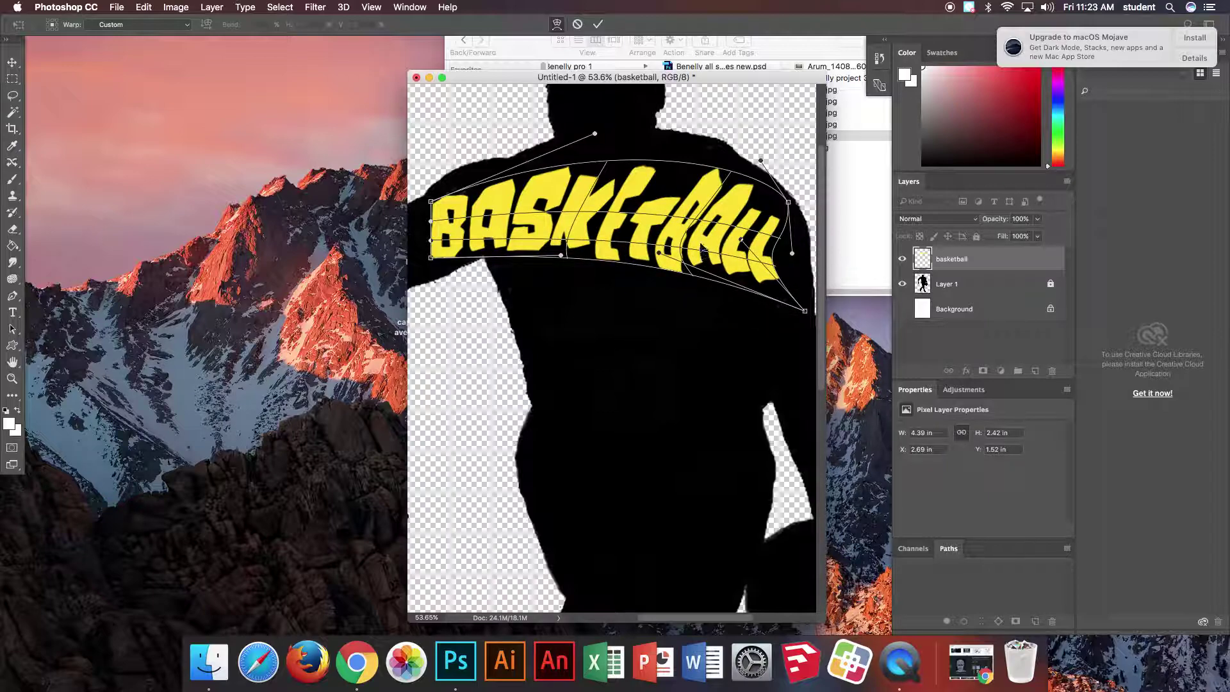
# Step: Apply the Arc warp style to BASKETBALL with Bend lowered to about 33 and commit
pyautogui.rightClick(626, 218)
pyautogui.click(211, 100)
pyautogui.click(163, 33)
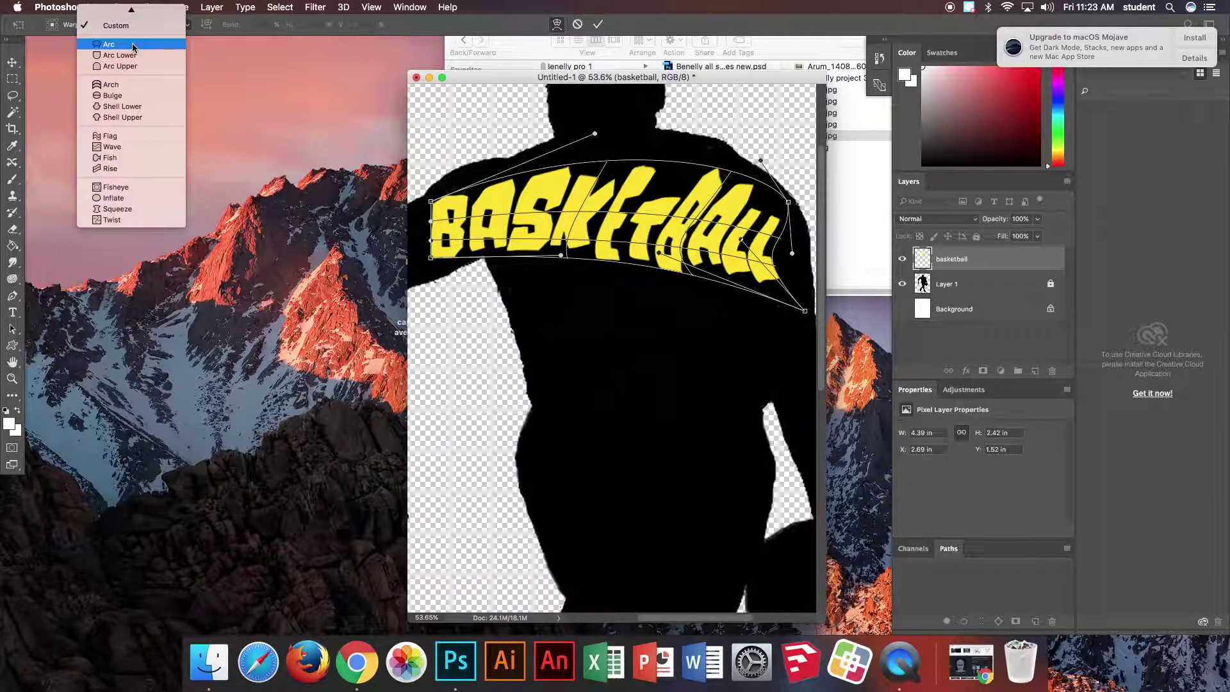
pyautogui.click(354, 135)
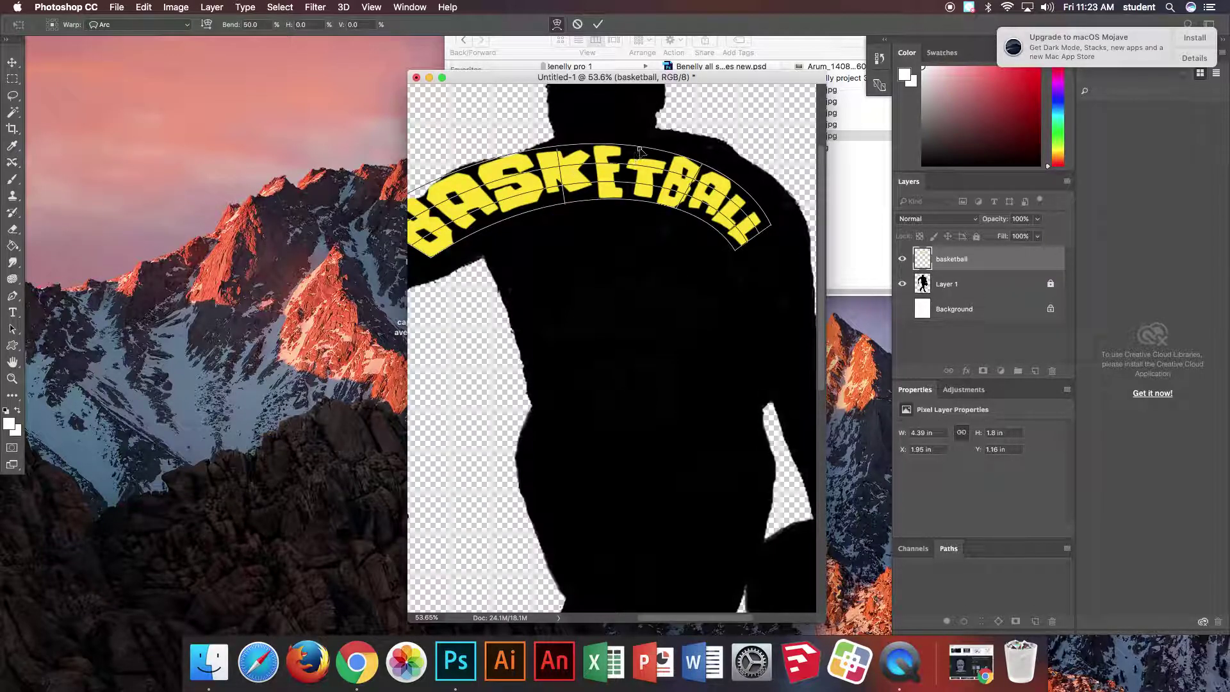
pyautogui.moveTo(637, 155); pyautogui.dragTo(633, 189)
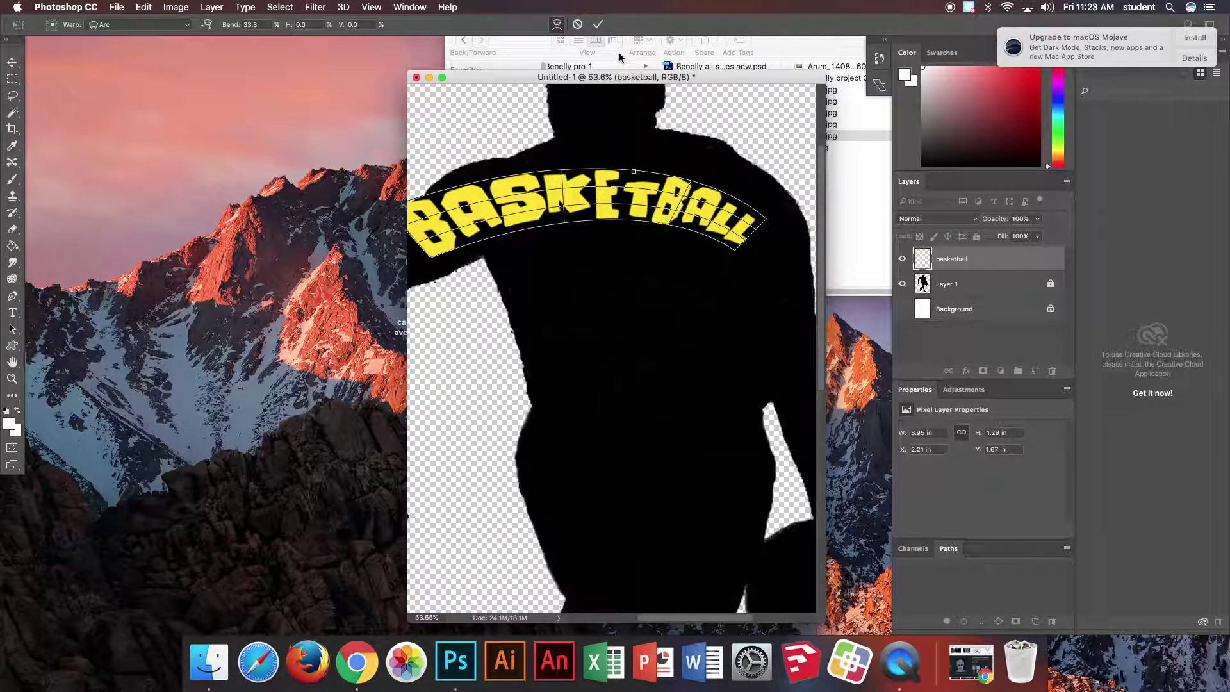
pyautogui.click(598, 24)
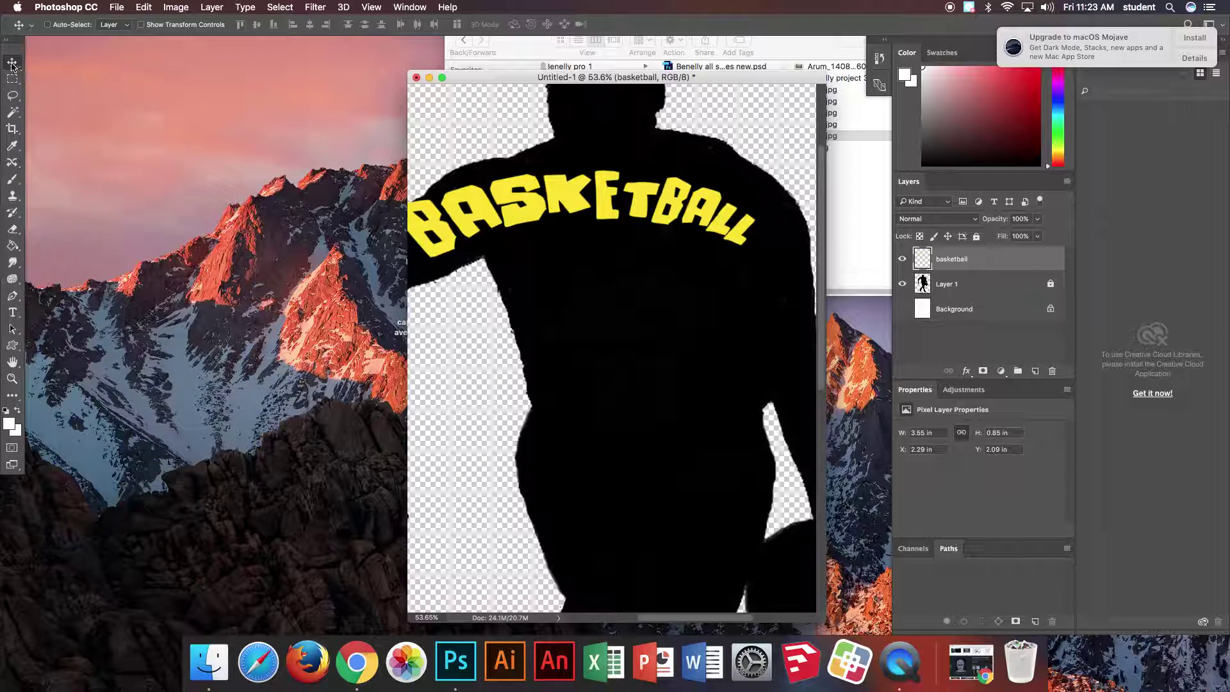
# Step: Nudge BASKETBALL up and right, then type LEBRON on a new line below it
pyautogui.moveTo(502, 197); pyautogui.dragTo(537, 182)
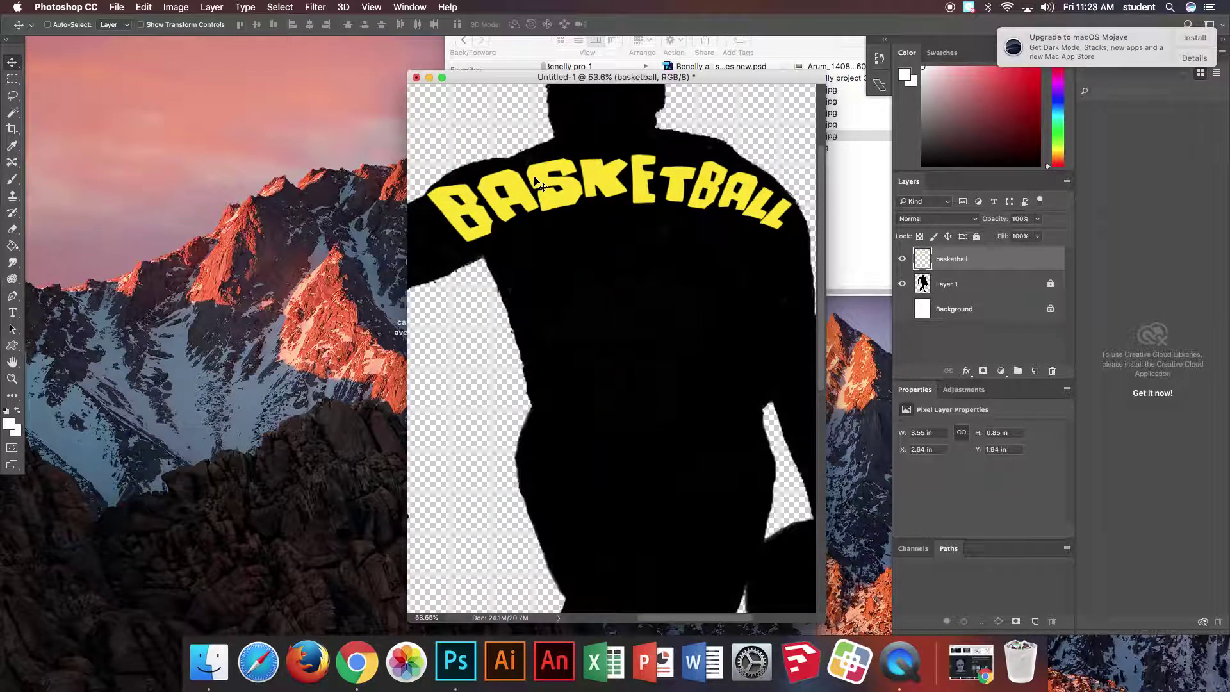
pyautogui.click(12, 312)
pyautogui.click(556, 315)
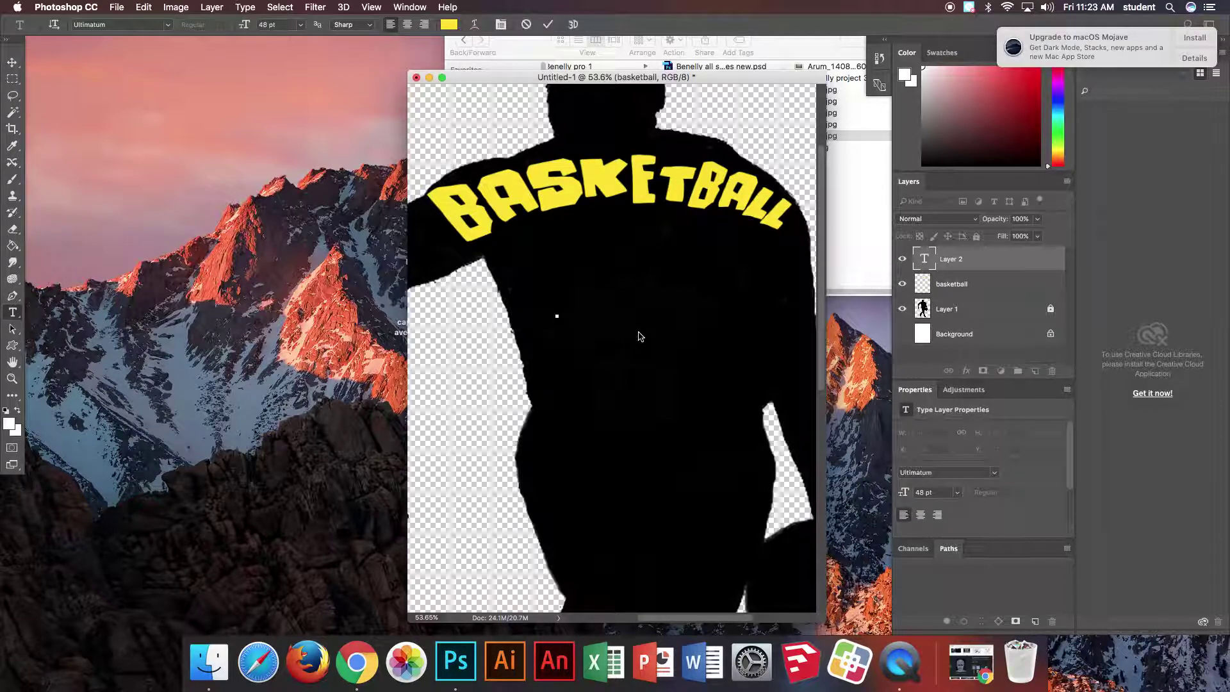
pyautogui.write('LEBRON')
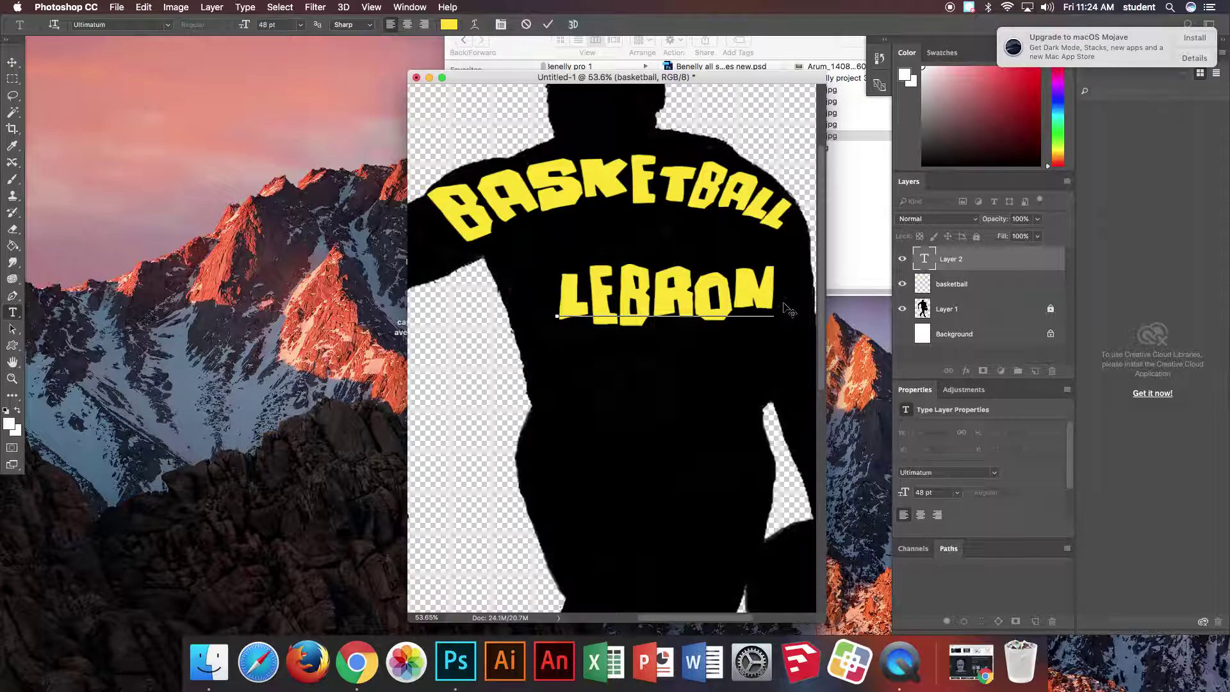
# Step: Commit the yellow Ultimatum 48 pt LEBRON text and rasterize it into a pixel layer
pyautogui.moveTo(786, 306); pyautogui.dragTo(548, 283)
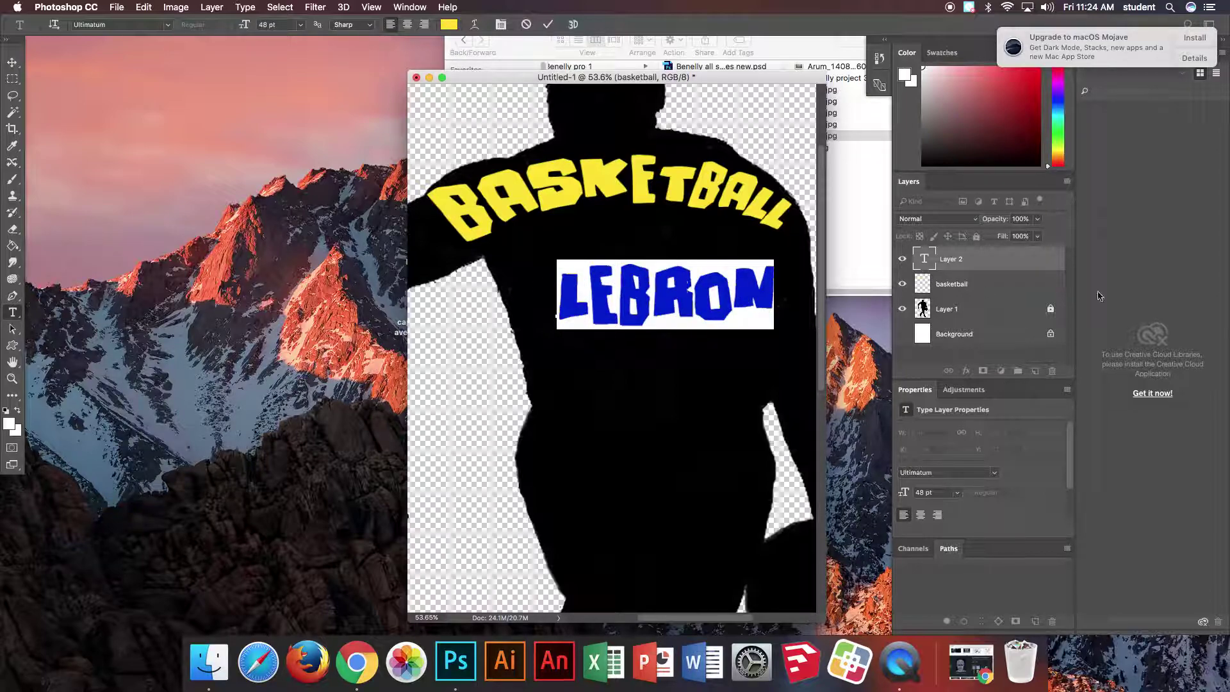
pyautogui.click(1010, 259)
pyautogui.rightClick(1016, 256)
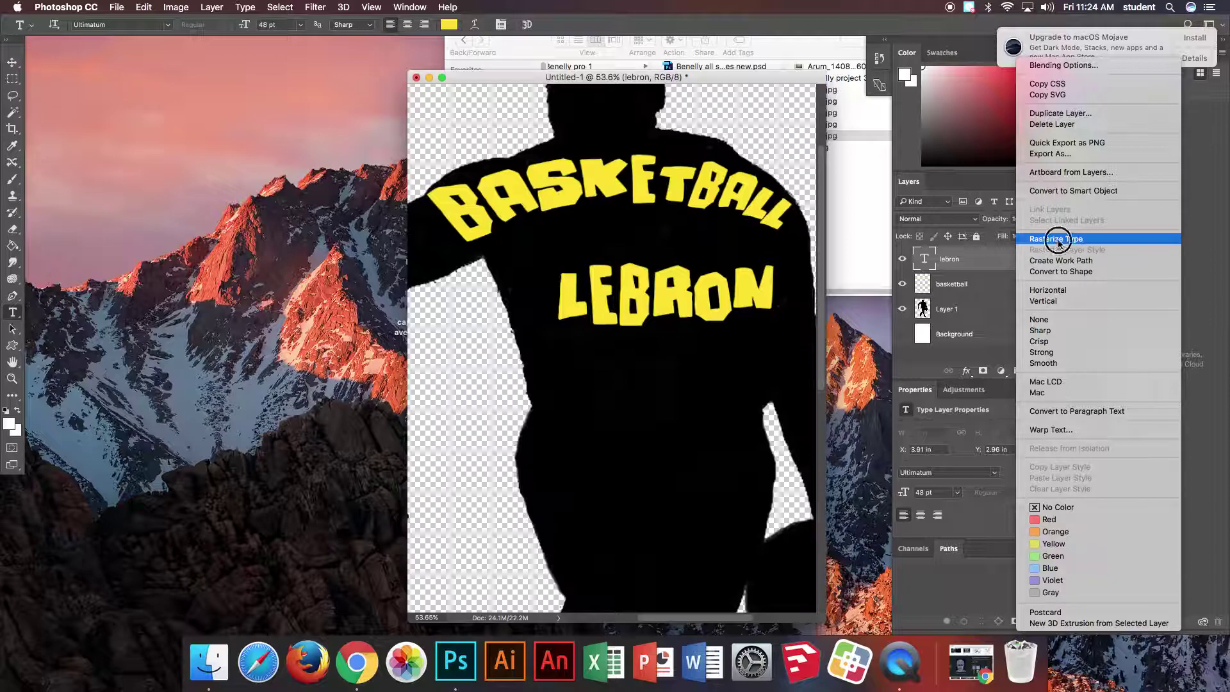
pyautogui.click(1058, 239)
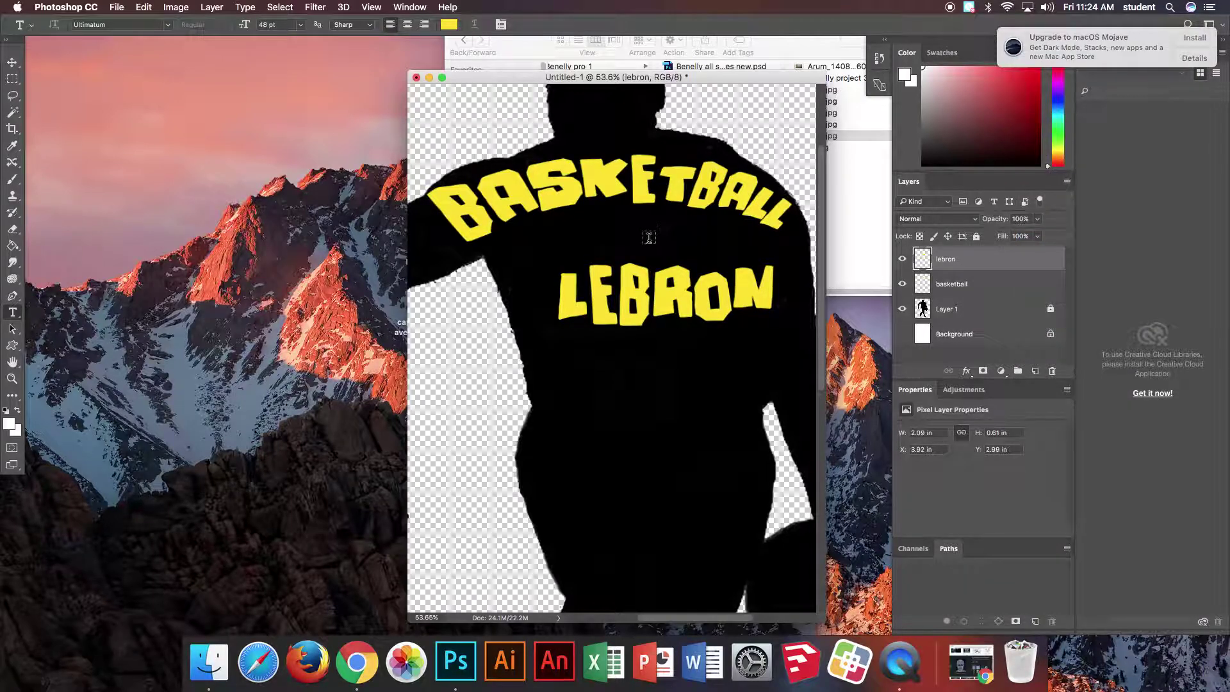
# Step: Free-transform LEBRON, tilting it to rise rightward and shifting it up under BASKETBALL
pyautogui.click(146, 7)
pyautogui.click(192, 277)
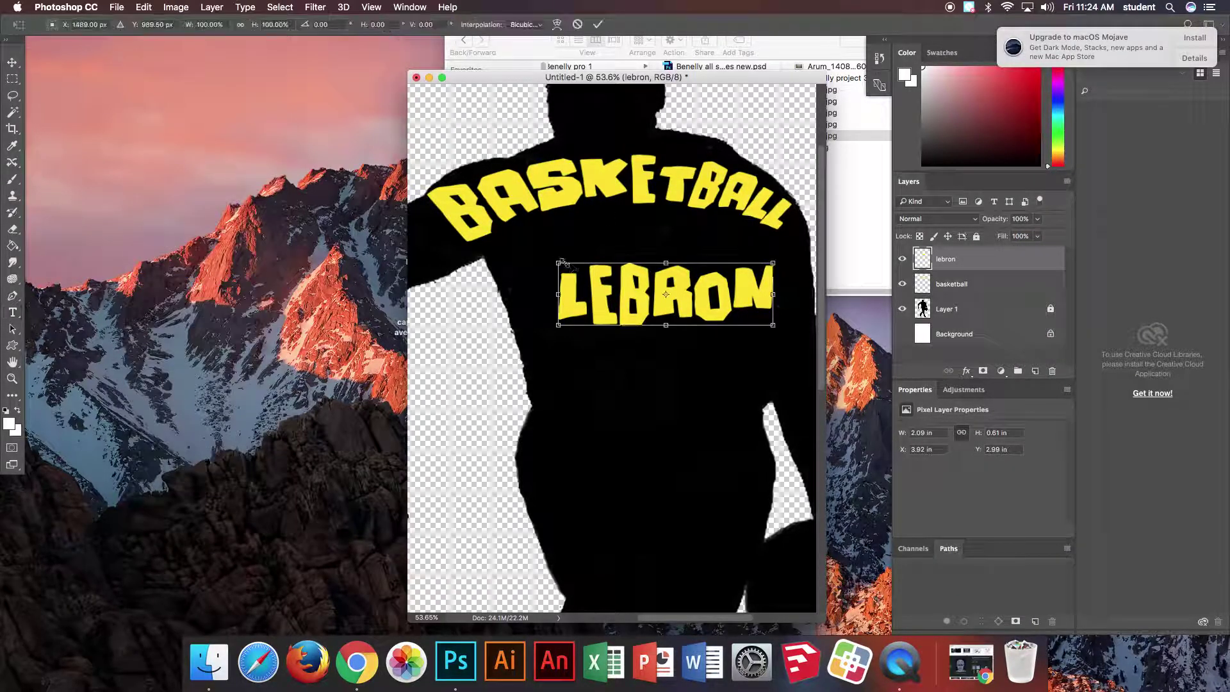
pyautogui.moveTo(583, 246); pyautogui.dragTo(563, 263)
pyautogui.moveTo(640, 295); pyautogui.dragTo(600, 268)
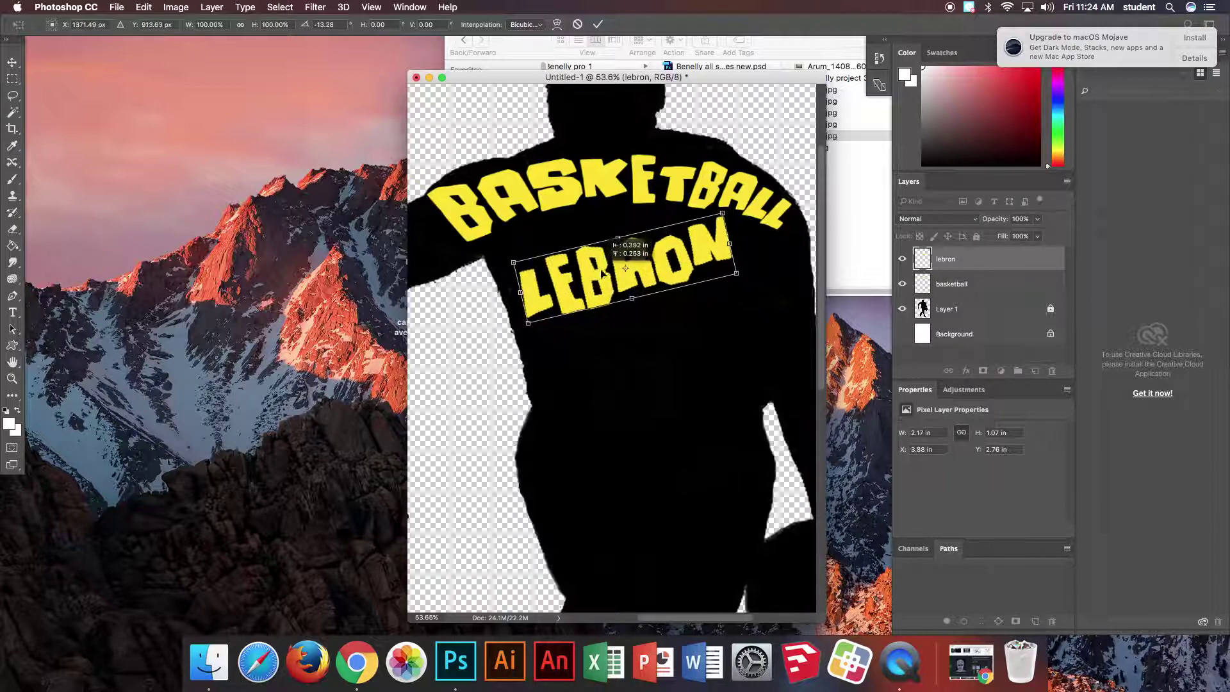
# Step: Warp LEBRON into an upward curve with its ends stretched outward, then commit the warp
pyautogui.rightClick(615, 268)
pyautogui.click(637, 346)
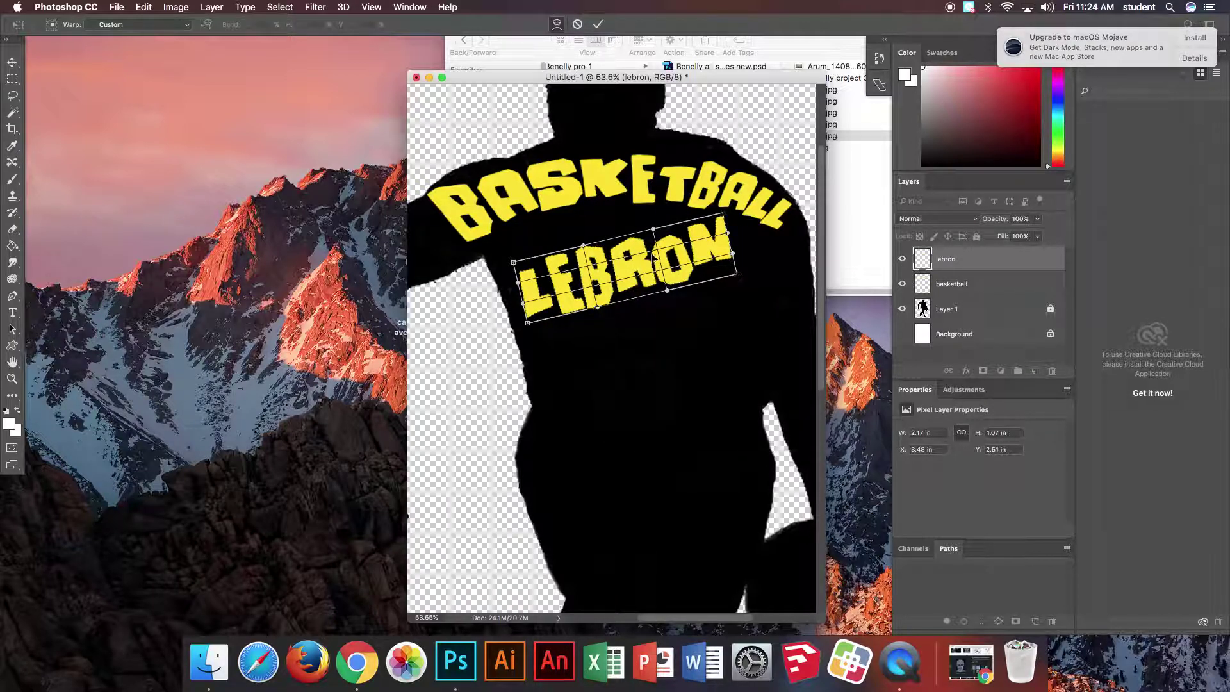
pyautogui.moveTo(659, 234); pyautogui.dragTo(547, 212)
pyautogui.moveTo(515, 263); pyautogui.dragTo(485, 257)
pyautogui.moveTo(528, 324); pyautogui.dragTo(523, 339)
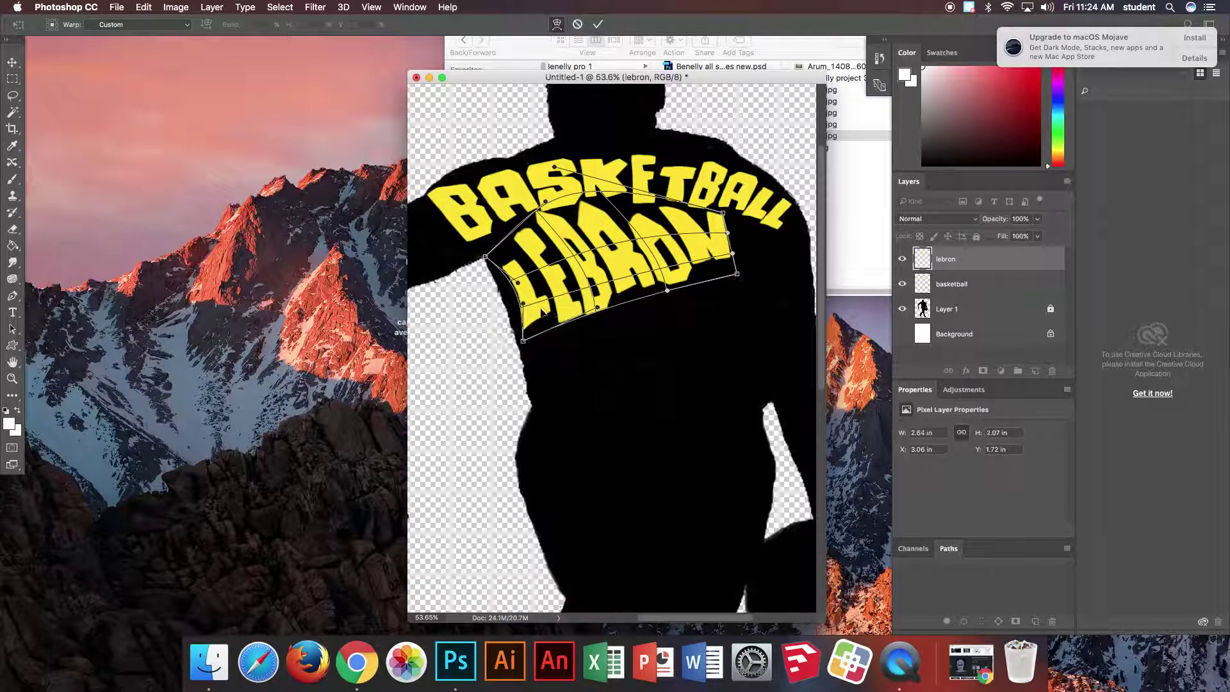
pyautogui.moveTo(738, 274); pyautogui.dragTo(804, 257)
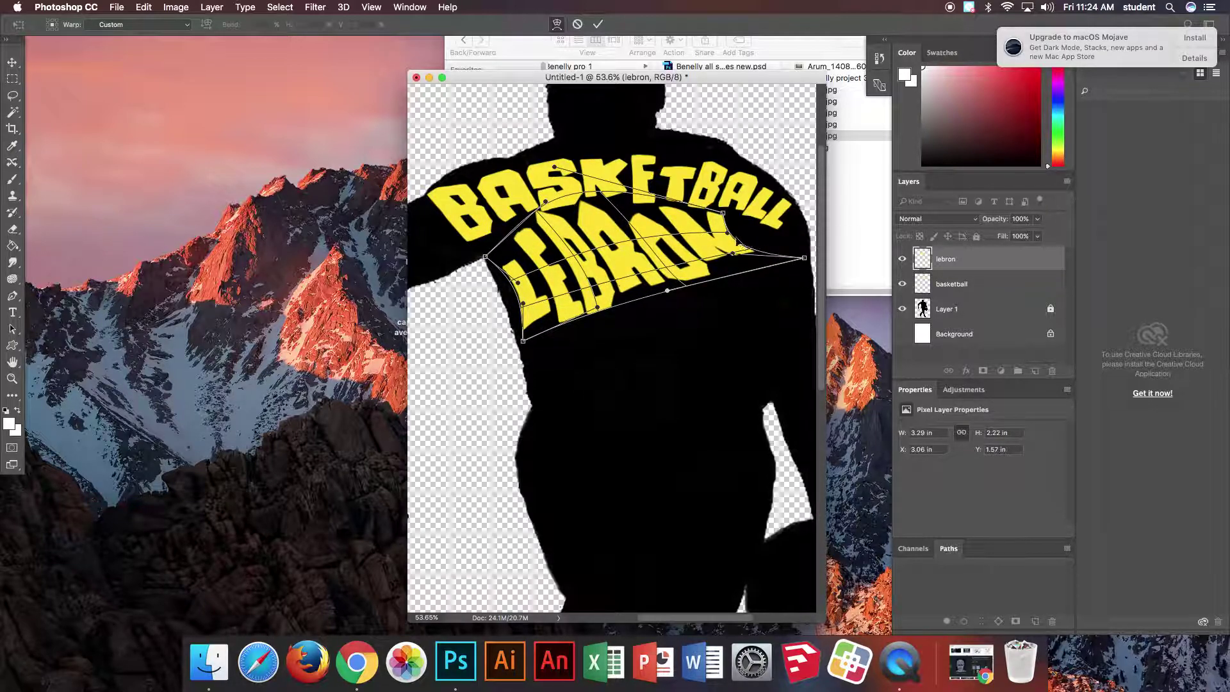
pyautogui.moveTo(730, 236); pyautogui.dragTo(797, 243)
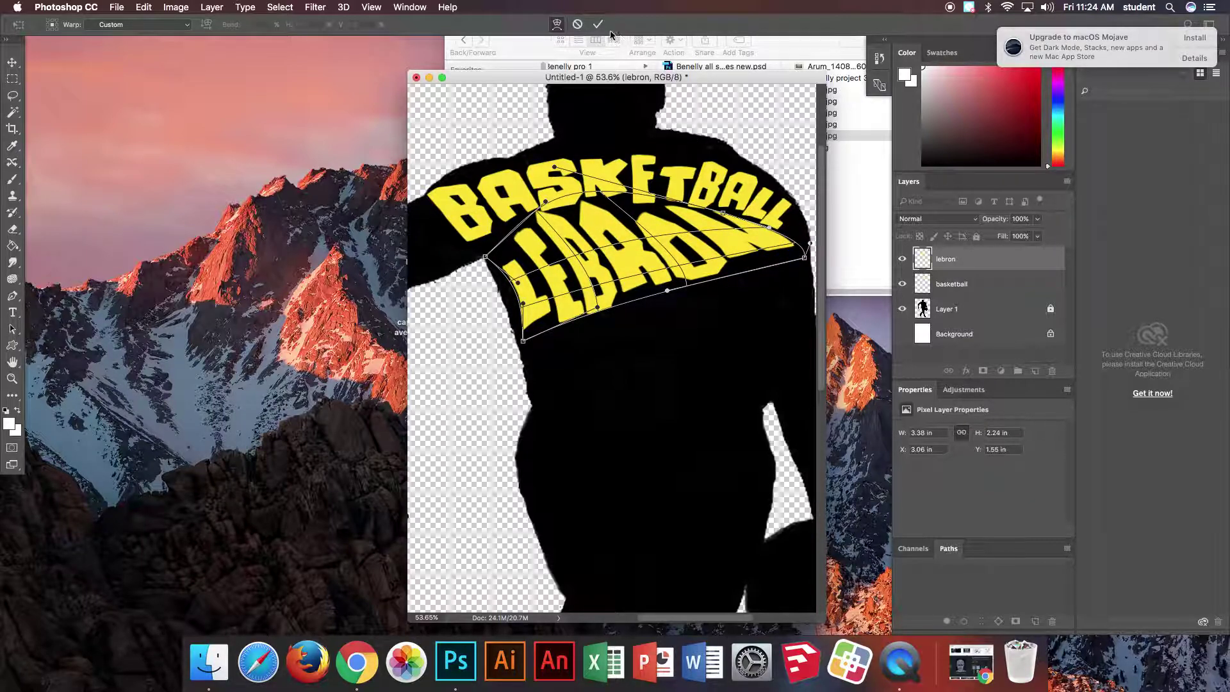
pyautogui.press('Return')
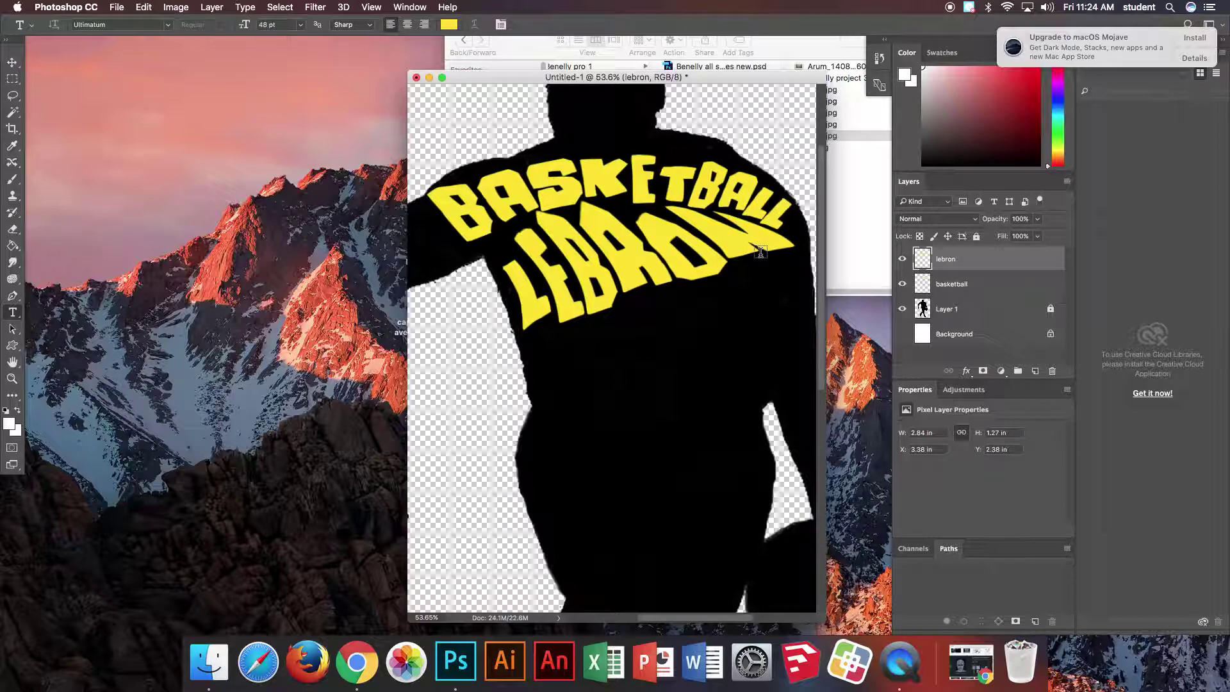
# Step: Fit the whole silhouette on screen, then hide and re-show Layer 1 to compare the lettering
pyautogui.press('super+0')
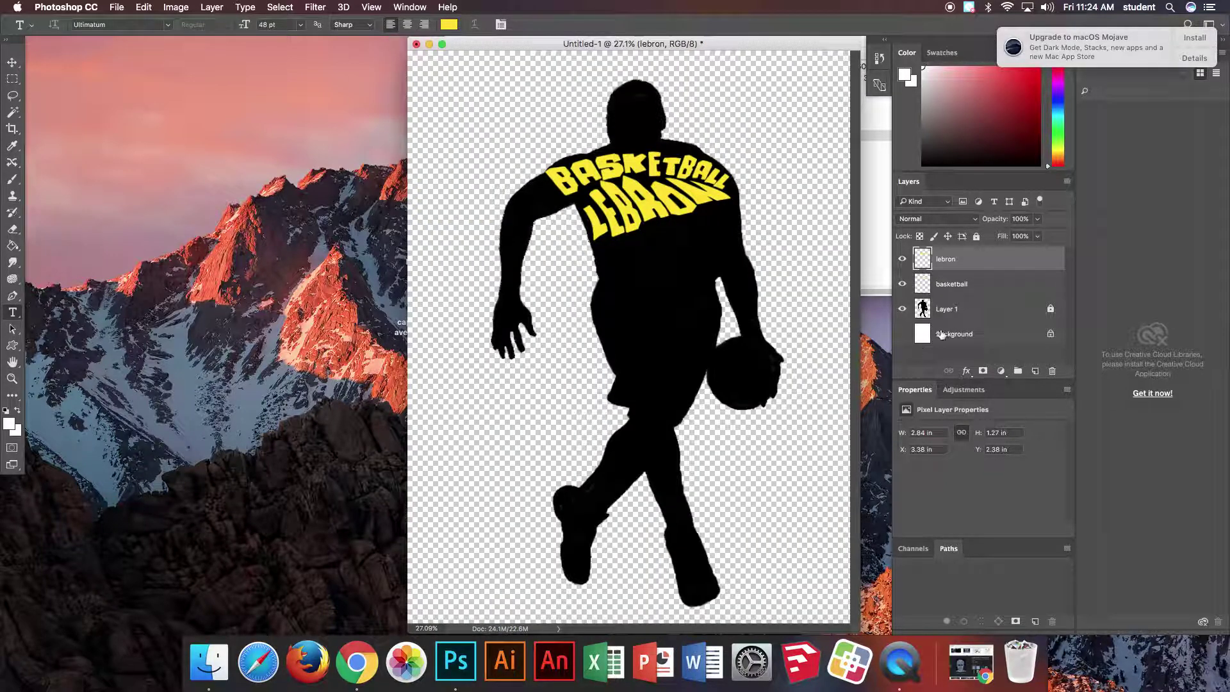
pyautogui.click(906, 310)
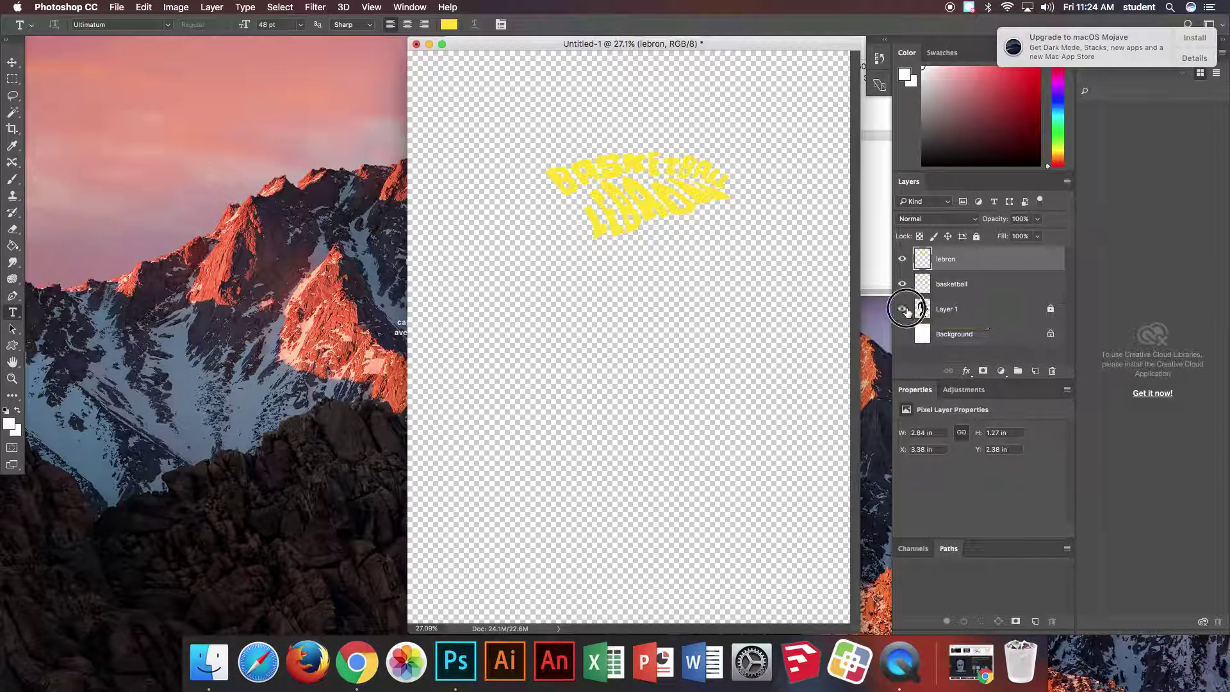
pyautogui.click(906, 310)
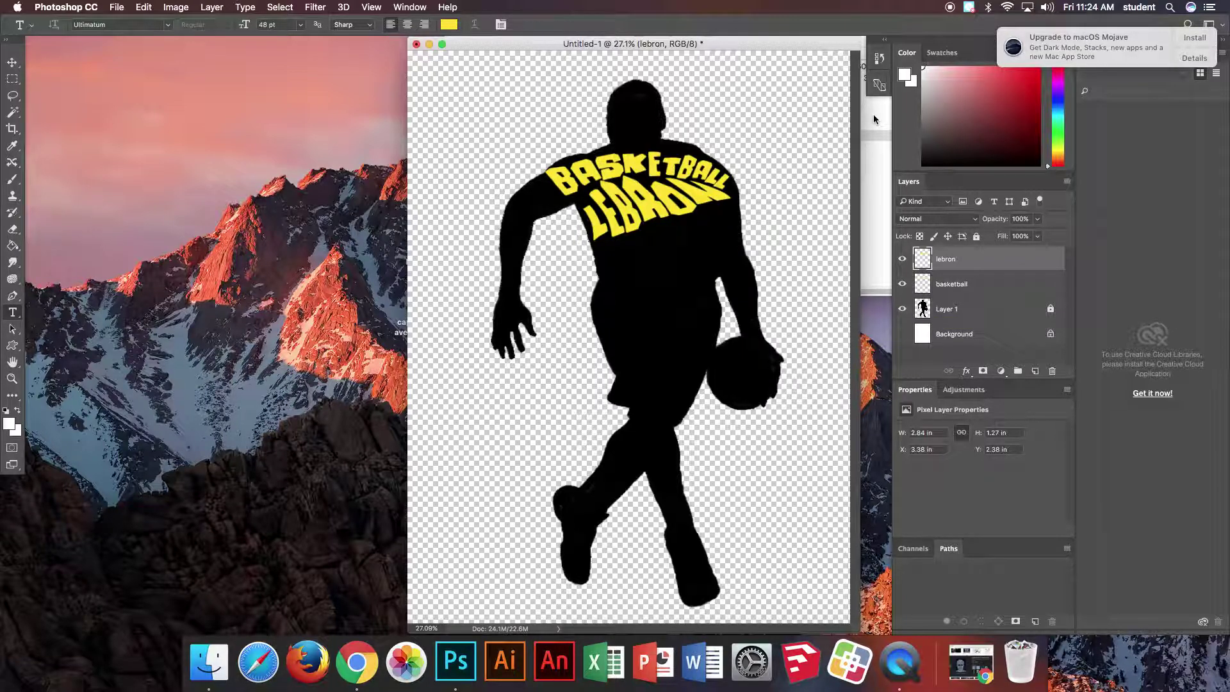